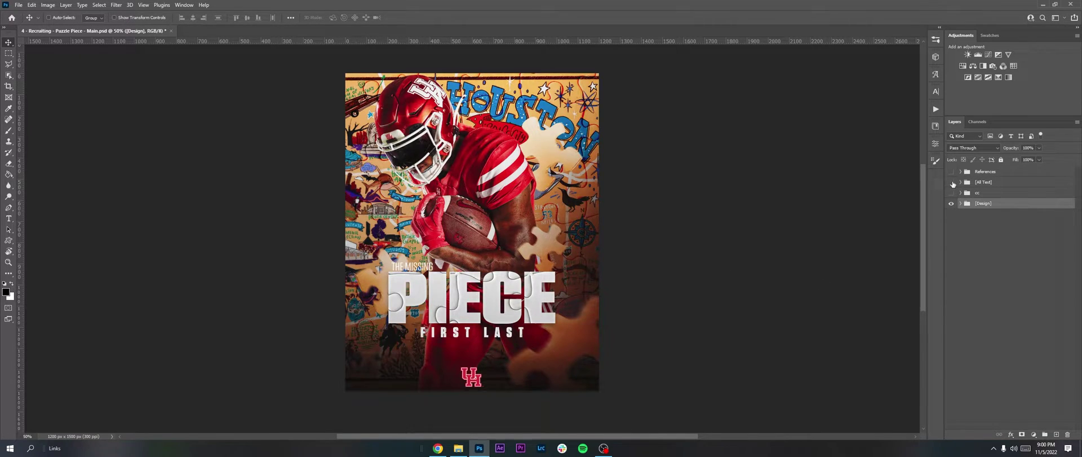
Hide the title text, cc and Overlay groups and expand the Design and Background groups
{"action": "left_click_drag", "start_coordinate": [953, 195], "coordinate": [952, 182]}
{"action": "left_click", "coordinate": [961, 203]}
{"action": "left_click_drag", "start_coordinate": [951, 214], "coordinate": [952, 225]}
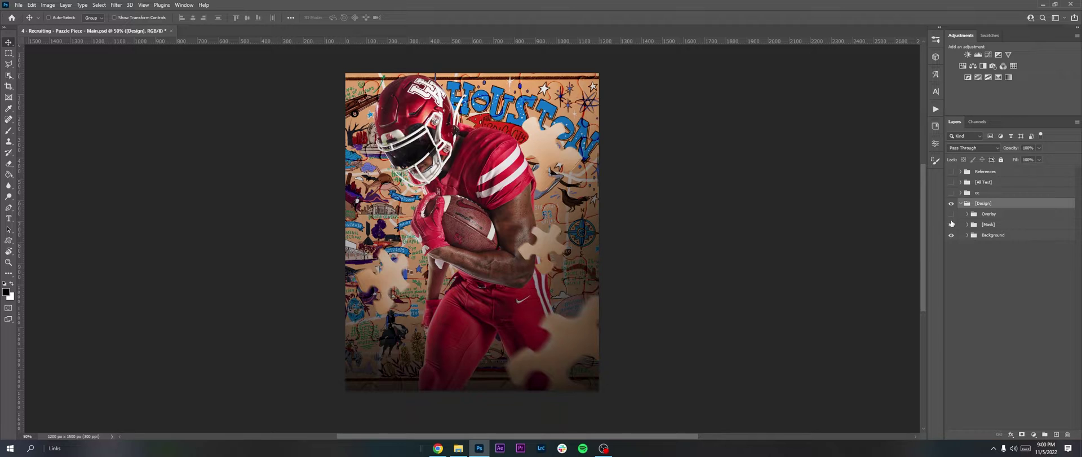
{"action": "left_click", "coordinate": [968, 234]}
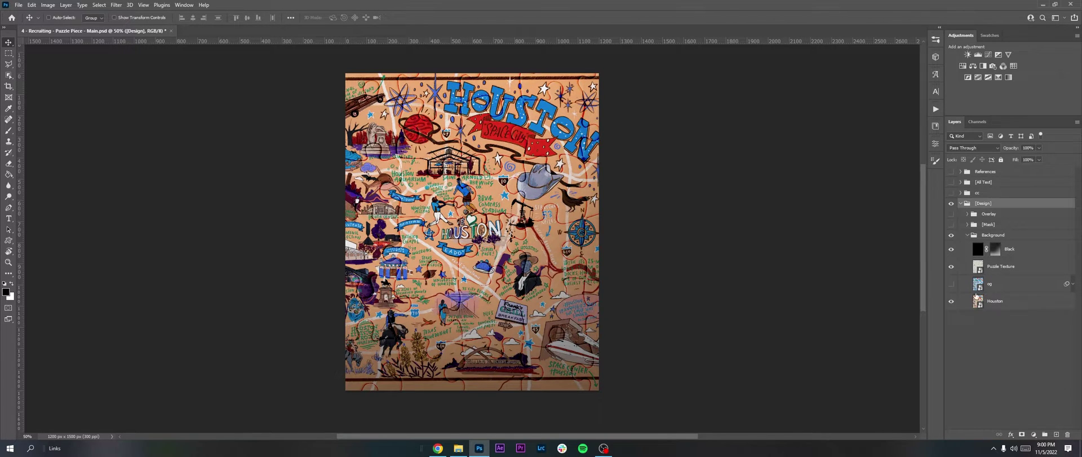
{"action": "left_click_drag", "start_coordinate": [979, 283], "coordinate": [969, 169]}
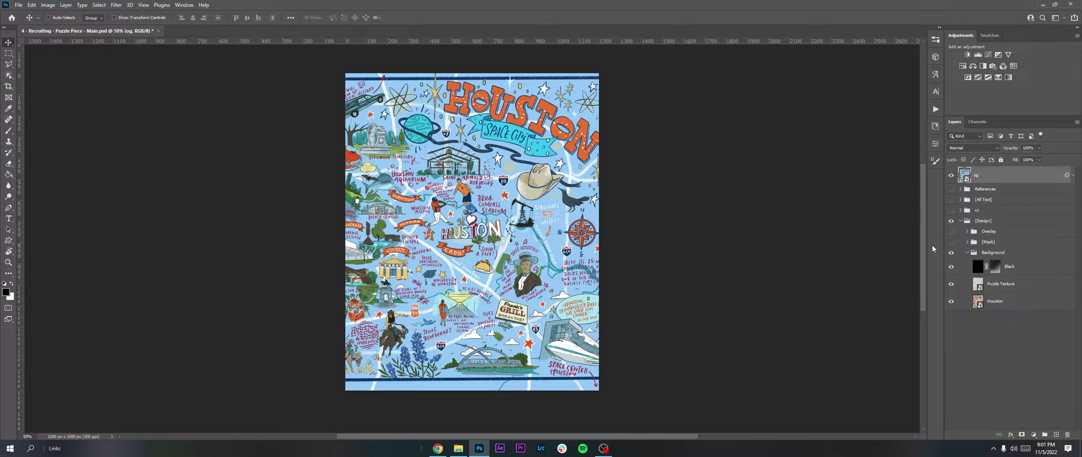
{"action": "key", "text": "Delete"}
Turn on the Puzzle Texture, Black and player layers, then expand the Mask group
{"action": "left_click", "coordinate": [952, 249]}
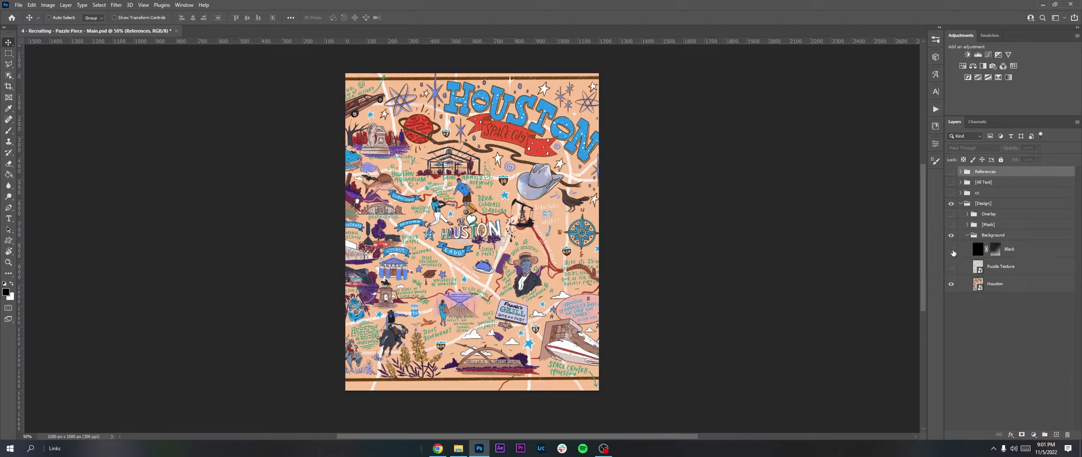
{"action": "left_click", "coordinate": [956, 268]}
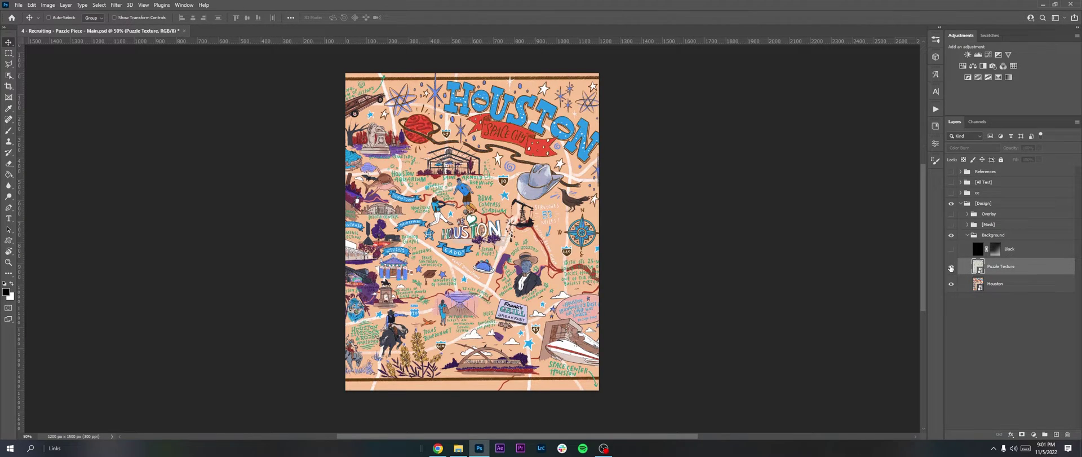
{"action": "left_click", "coordinate": [952, 267]}
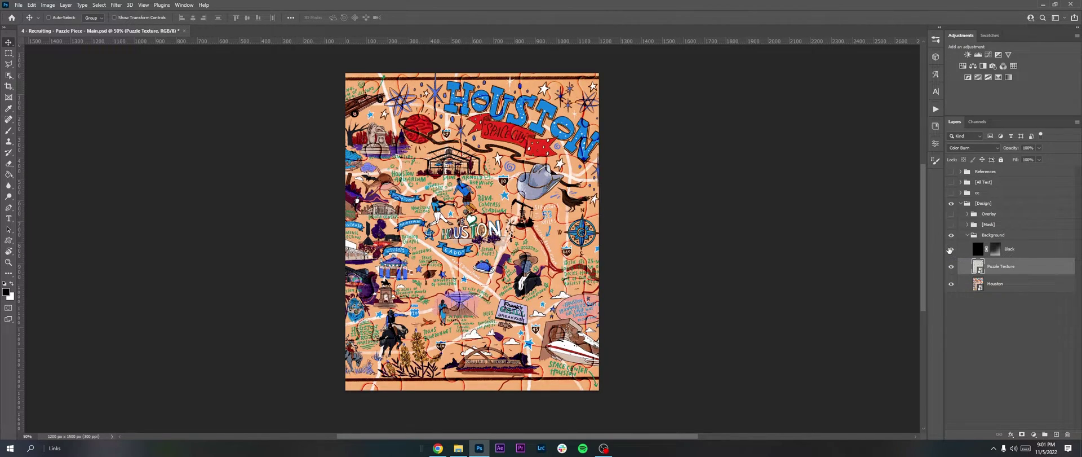
{"action": "left_click", "coordinate": [952, 248]}
{"action": "left_click", "coordinate": [952, 223]}
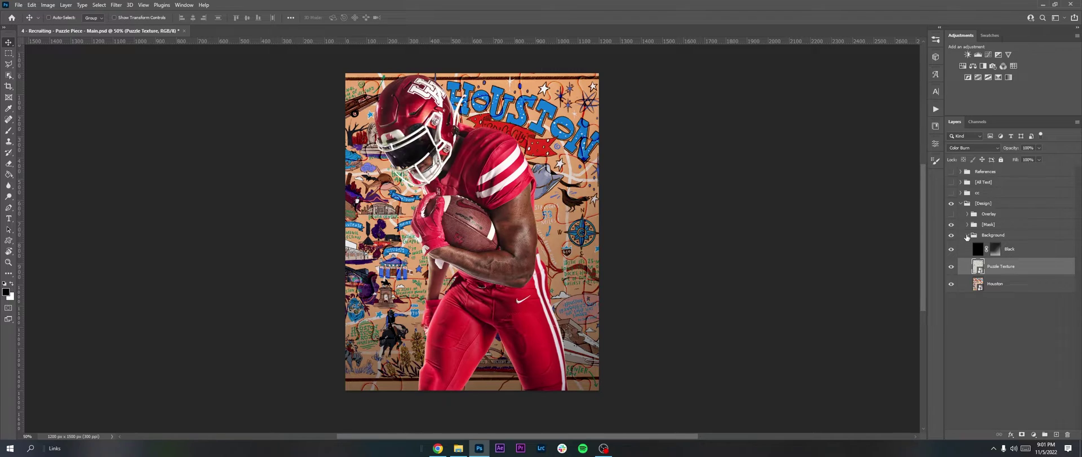
{"action": "left_click", "coordinate": [968, 234]}
{"action": "left_click", "coordinate": [967, 224]}
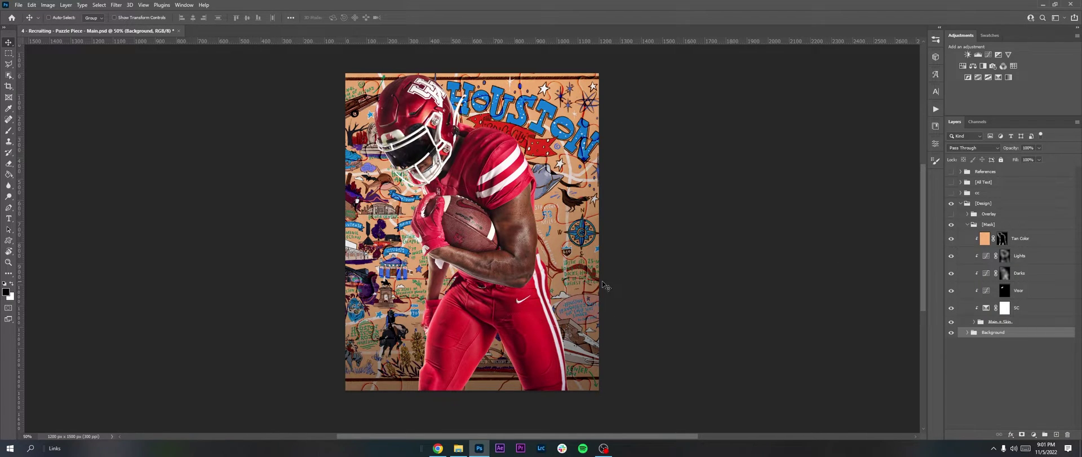
Hide Lights, Darks, Visor and SC, compare the Skin layer, then re-enable SC
{"action": "left_click_drag", "start_coordinate": [952, 255], "coordinate": [951, 307]}
{"action": "left_click", "coordinate": [974, 322]}
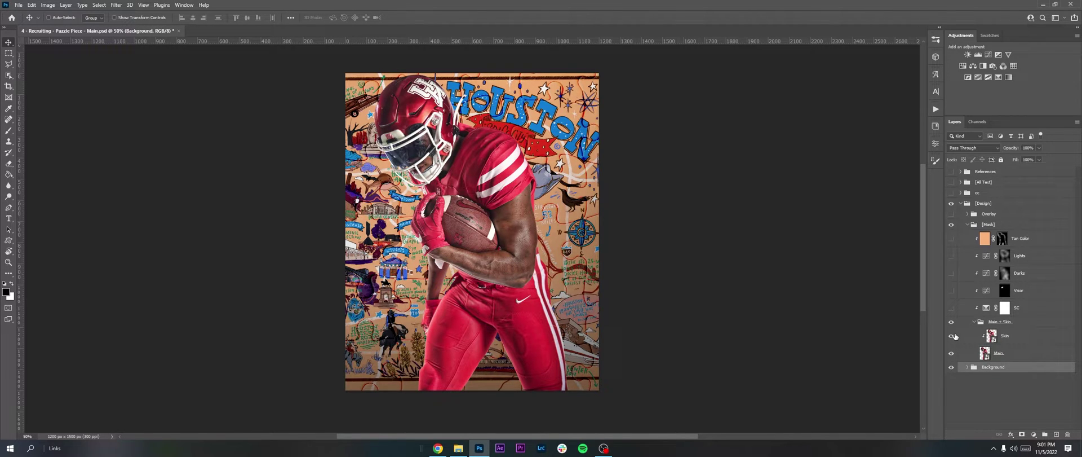
{"action": "left_click", "coordinate": [952, 336]}
{"action": "left_click", "coordinate": [952, 336]}
{"action": "left_click", "coordinate": [1026, 336]}
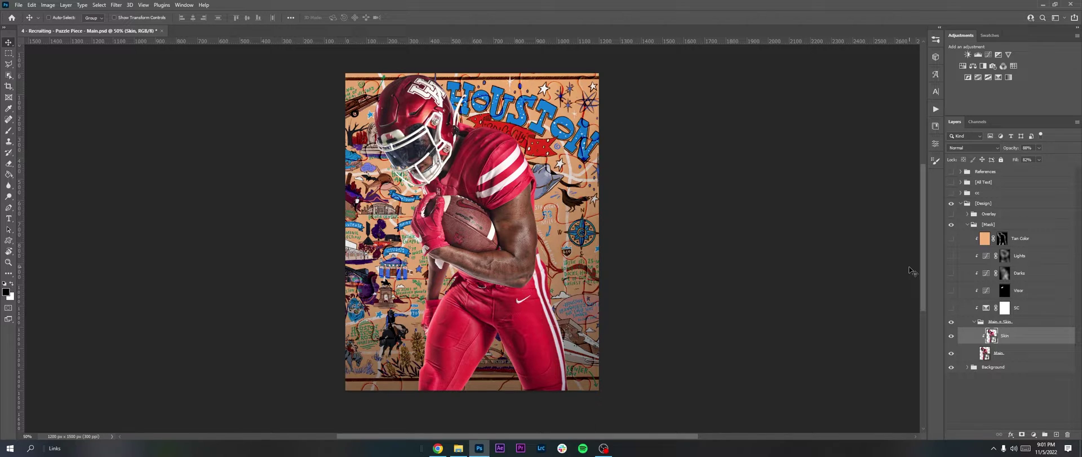
{"action": "left_click", "coordinate": [952, 308]}
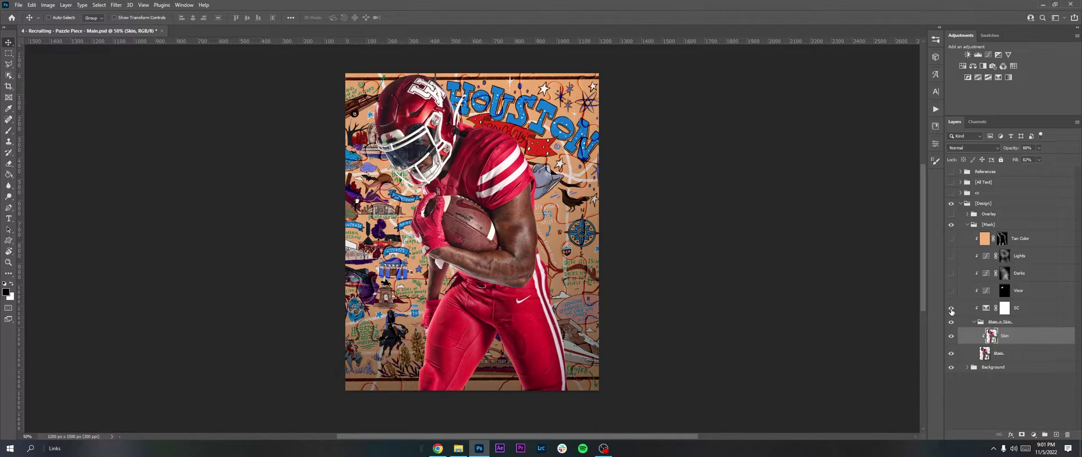
{"action": "left_click", "coordinate": [1005, 307]}
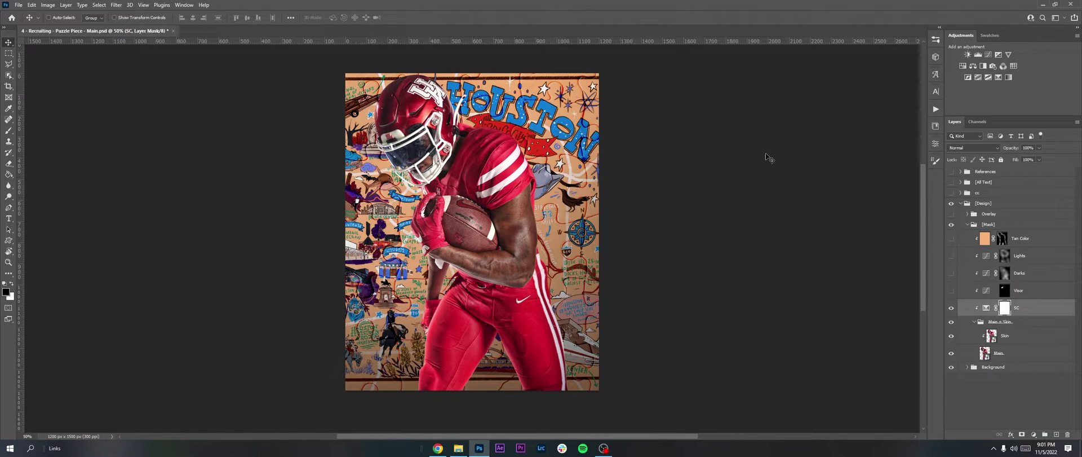
Try a Selective Color layer with reds cyan +20, delete it, and show Visor again
{"action": "left_click", "coordinate": [1008, 77]}
{"action": "mouse_move", "coordinate": [867, 194]}
{"action": "left_mouse_down"}
{"action": "mouse_move", "coordinate": [903, 195]}
{"action": "mouse_move", "coordinate": [863, 194]}
{"action": "mouse_move", "coordinate": [877, 195]}
{"action": "left_mouse_up"}
{"action": "left_click", "coordinate": [873, 177]}
{"action": "left_click", "coordinate": [846, 176]}
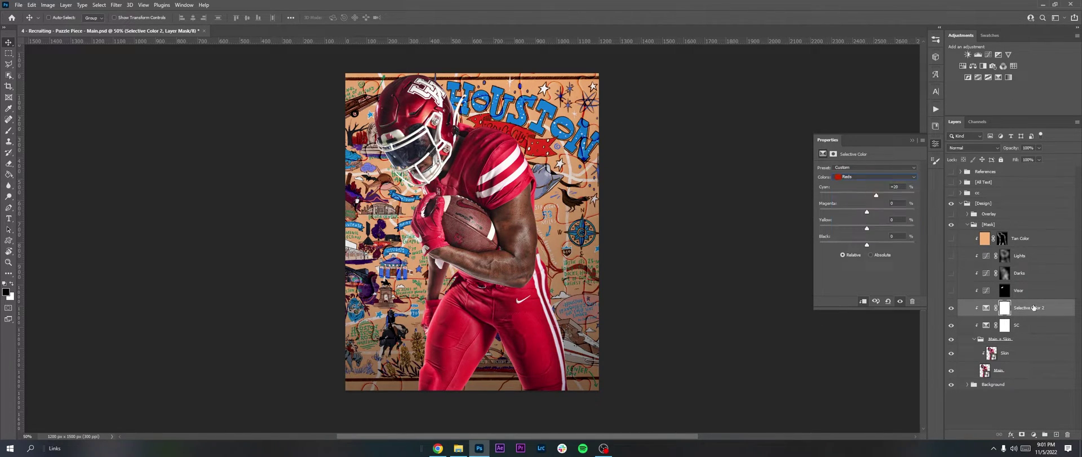
{"action": "key", "text": "Delete"}
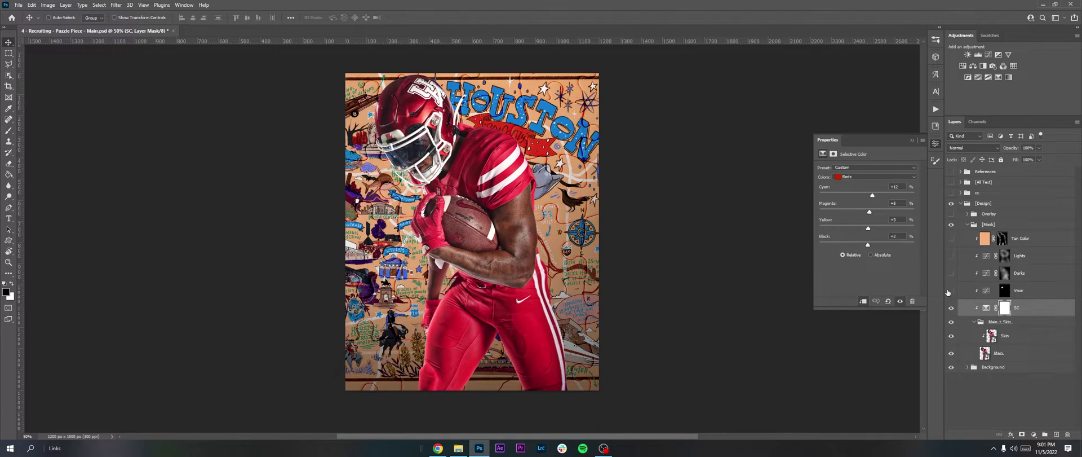
{"action": "left_click", "coordinate": [951, 290]}
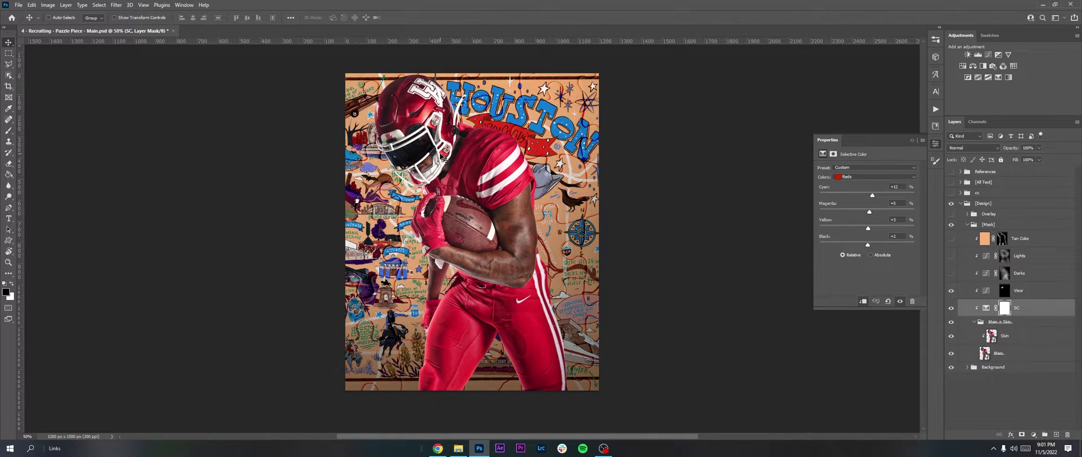
Show the Darks and Lights adjustments, then add and discard a trial Curves layer
{"action": "left_click", "coordinate": [953, 274]}
{"action": "left_click", "coordinate": [953, 256]}
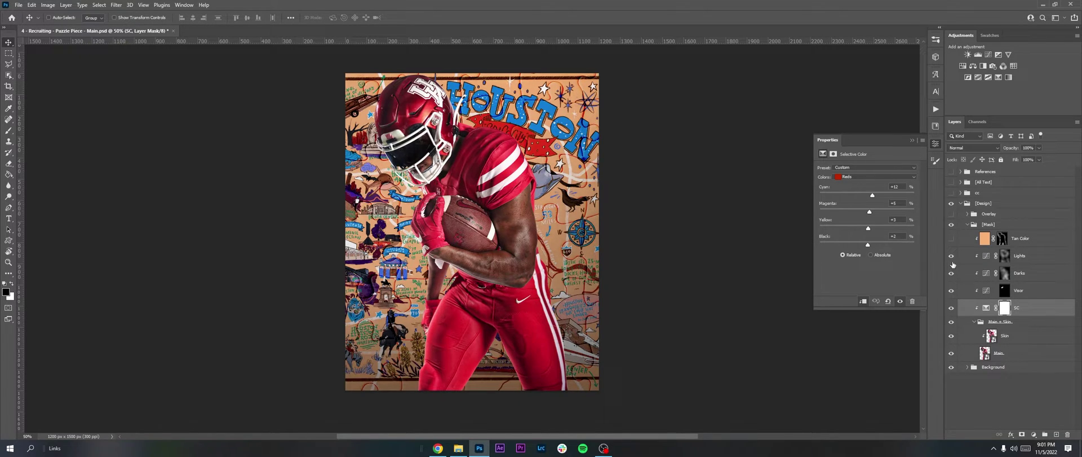
{"action": "left_click", "coordinate": [1017, 273]}
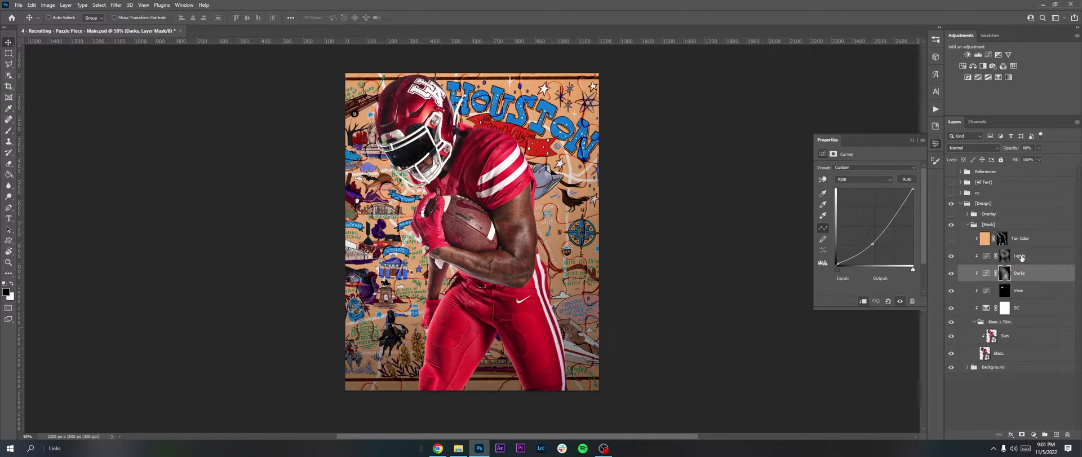
{"action": "left_click", "coordinate": [988, 55]}
{"action": "left_click_drag", "start_coordinate": [867, 236], "coordinate": [887, 194]}
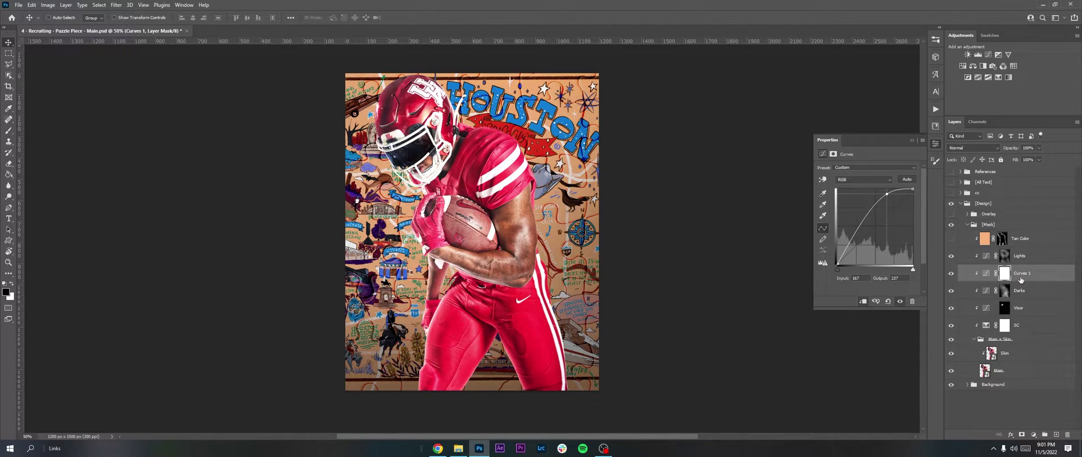
{"action": "left_click", "coordinate": [833, 153]}
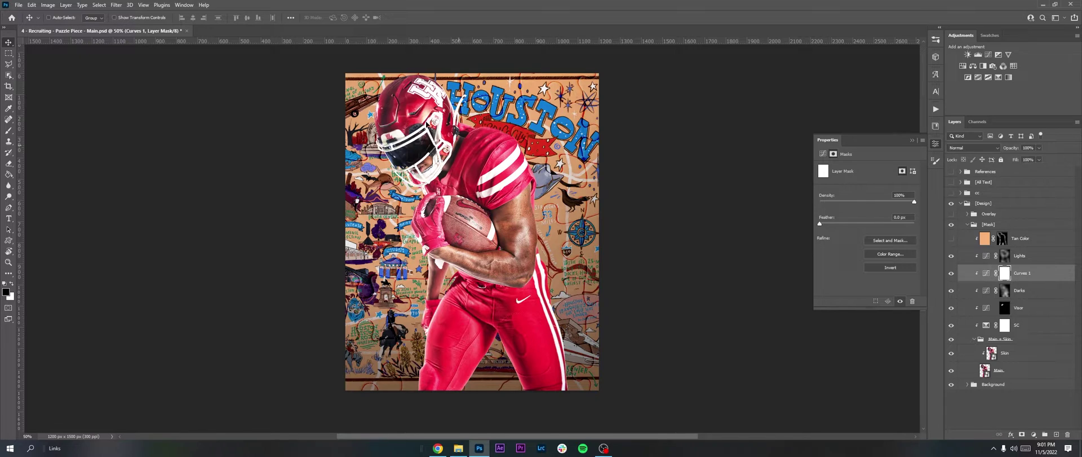
{"action": "key", "text": "Delete"}
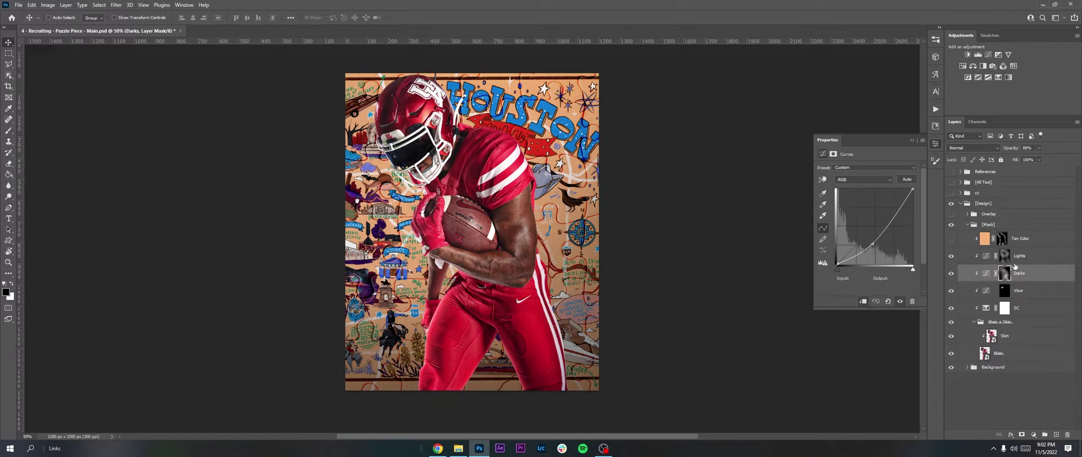
Turn on the Tan Color tint, comparing it off and on
{"action": "left_click", "coordinate": [962, 243]}
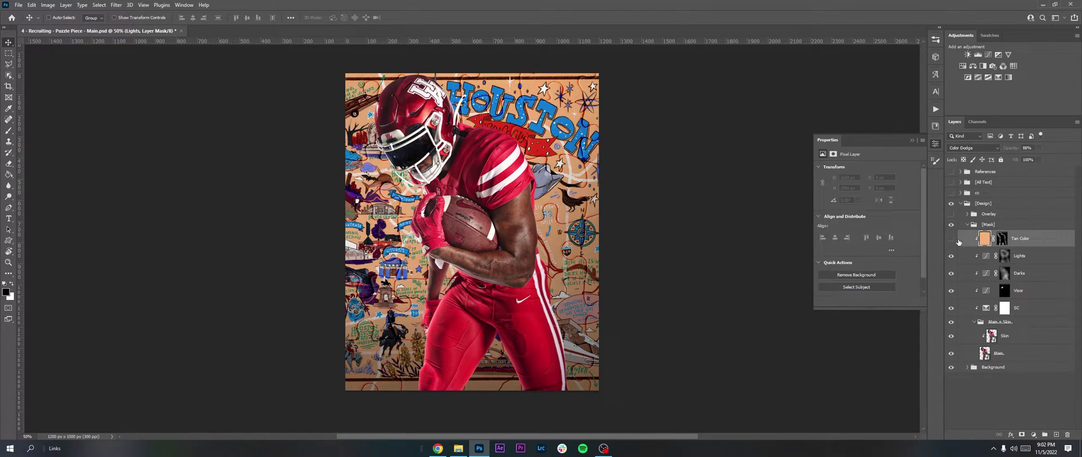
{"action": "left_click", "coordinate": [952, 239]}
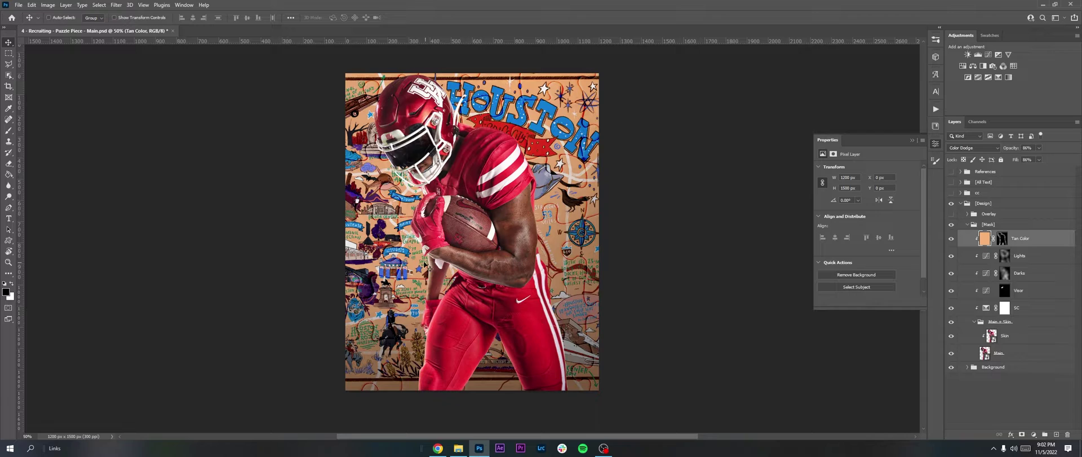
{"action": "left_click", "coordinate": [953, 238]}
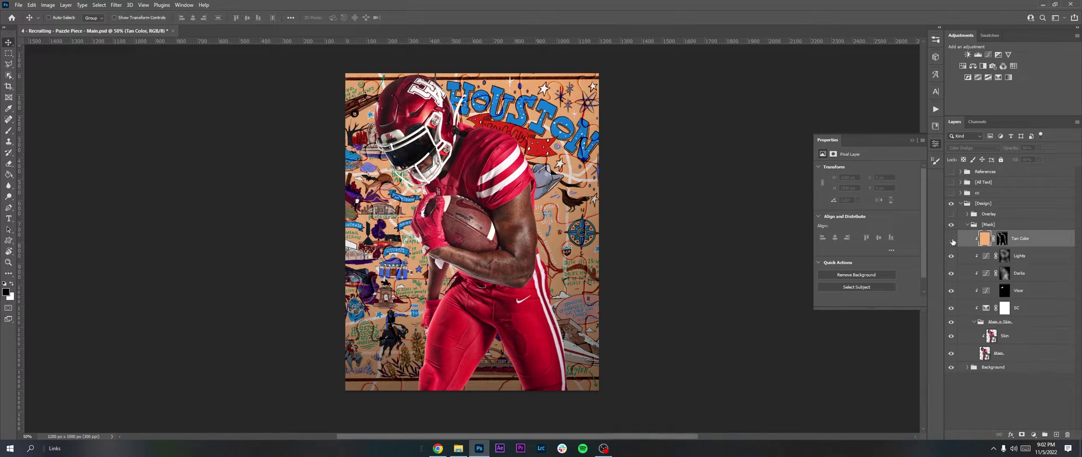
{"action": "left_click", "coordinate": [952, 239]}
Show the Overlay group and hide its Gradient, Tan Color and individual puzzle-piece layers
{"action": "left_click", "coordinate": [967, 224]}
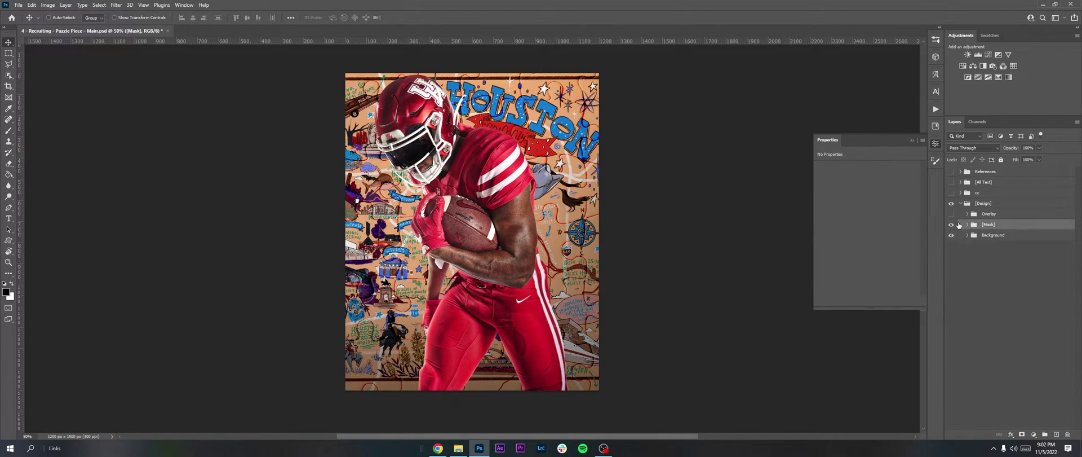
{"action": "left_click", "coordinate": [952, 214]}
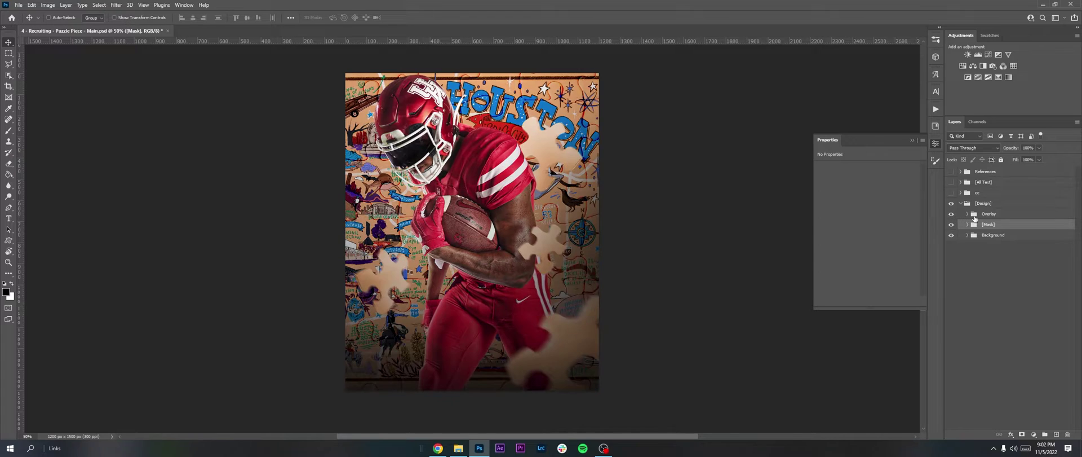
{"action": "left_click", "coordinate": [968, 214]}
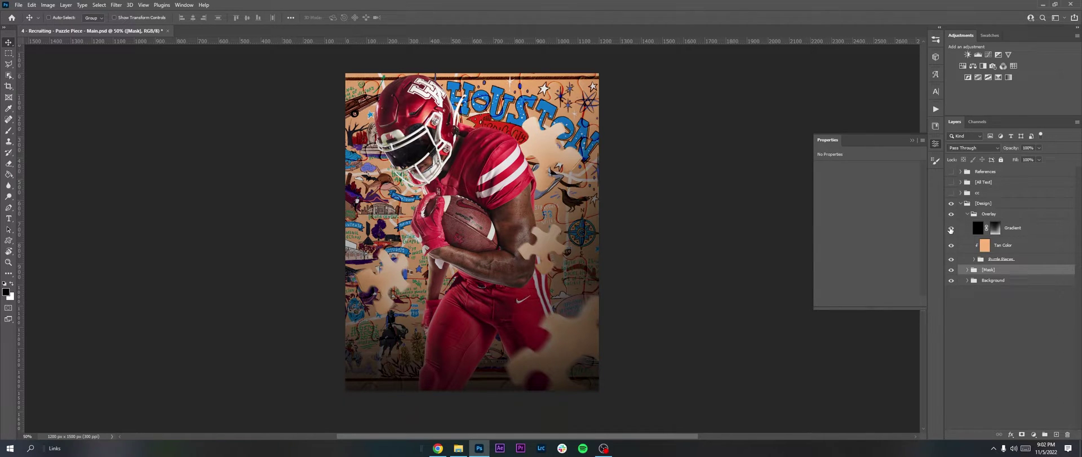
{"action": "left_click_drag", "start_coordinate": [951, 229], "coordinate": [947, 306]}
{"action": "left_click", "coordinate": [975, 259]}
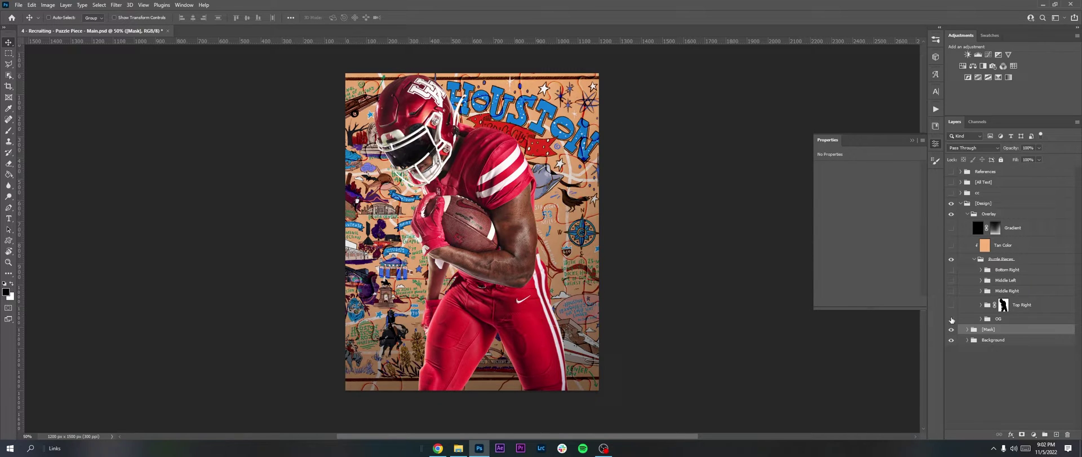
Inspect the OG pieces, then hide OG and show and expand the Top Right piece group
{"action": "left_click", "coordinate": [952, 318]}
{"action": "left_click", "coordinate": [981, 319]}
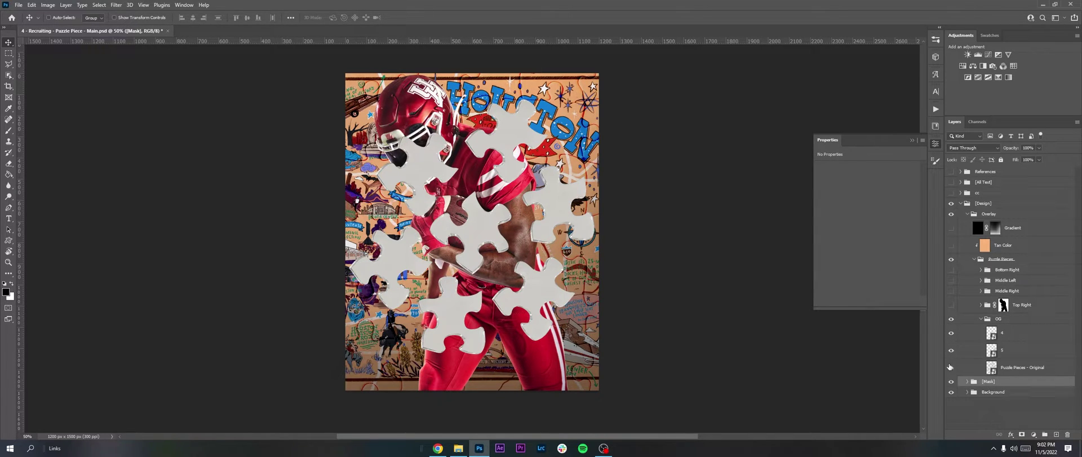
{"action": "left_click_drag", "start_coordinate": [951, 350], "coordinate": [952, 367]}
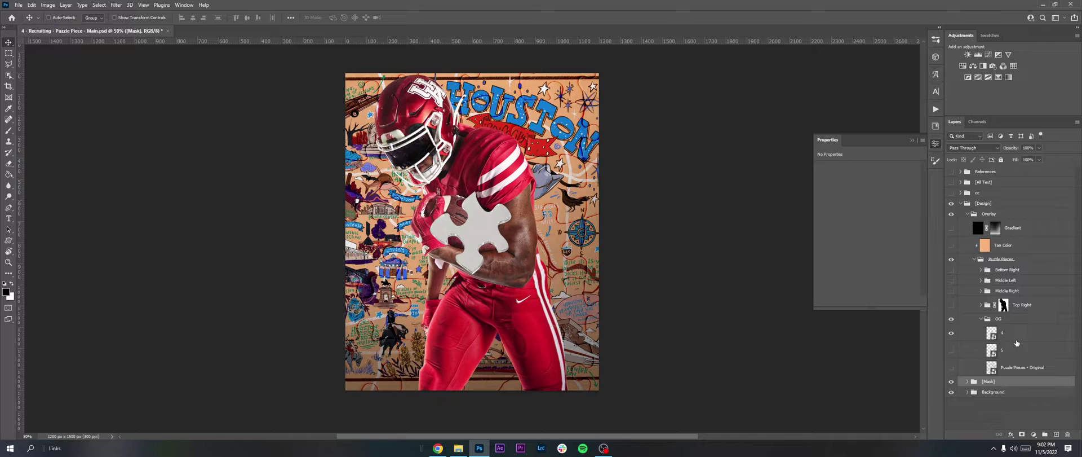
{"action": "left_click", "coordinate": [981, 318]}
{"action": "left_click", "coordinate": [951, 319]}
{"action": "left_click", "coordinate": [952, 305]}
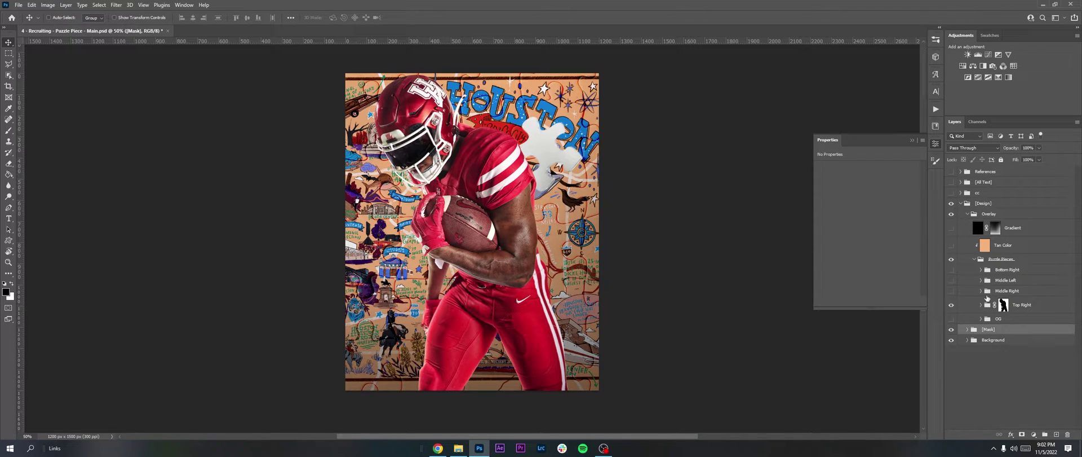
{"action": "left_click", "coordinate": [981, 304]}
{"action": "left_click", "coordinate": [1035, 327]}
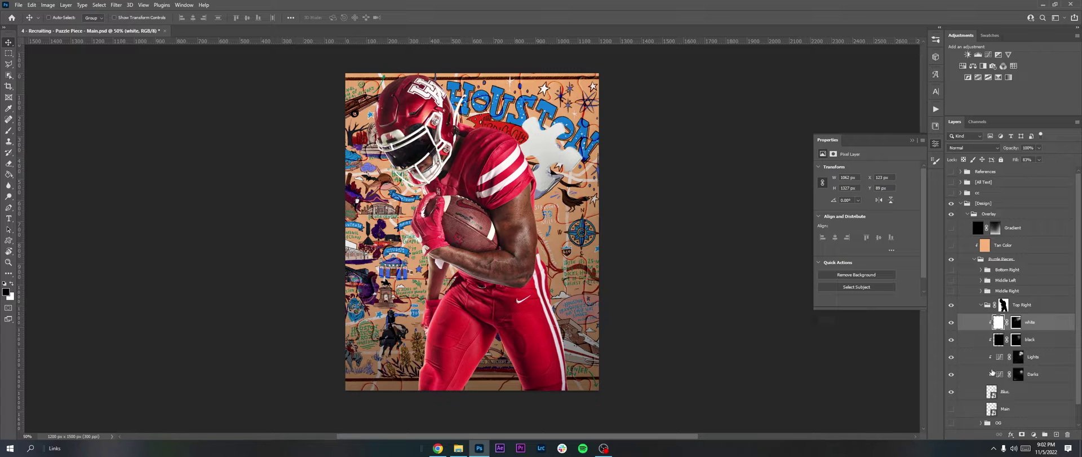
Select the piece's Blur layer and browse the Blur filters without applying one
{"action": "left_click", "coordinate": [1014, 394]}
{"action": "left_click", "coordinate": [116, 5]}
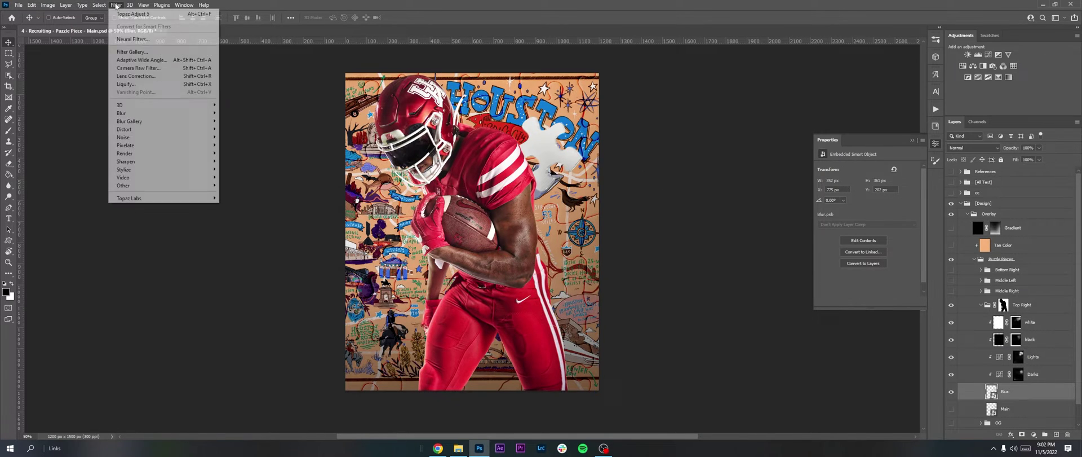
{"action": "mouse_move", "coordinate": [146, 113]}
{"action": "key", "text": "Escape"}
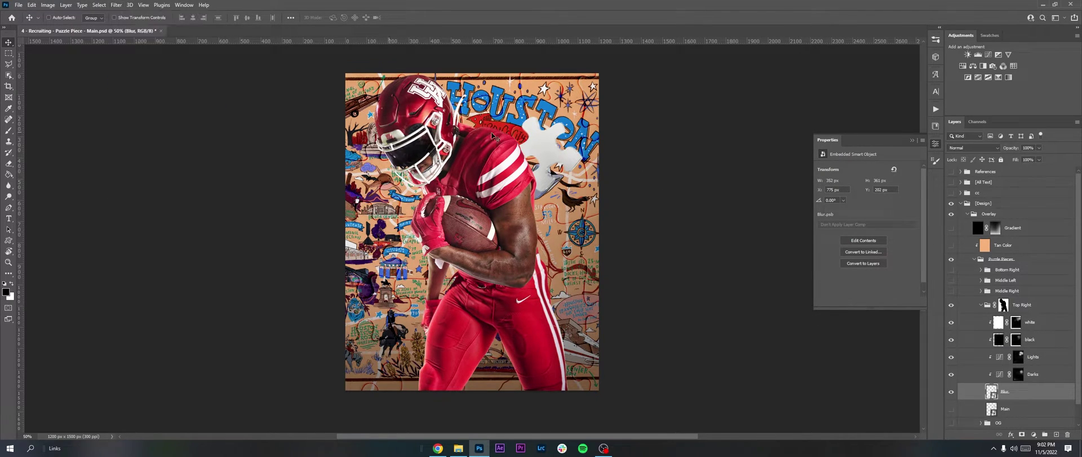
Inspect the piece's Lights, Darks and black layers, then hide the white layer
{"action": "left_click", "coordinate": [1031, 359]}
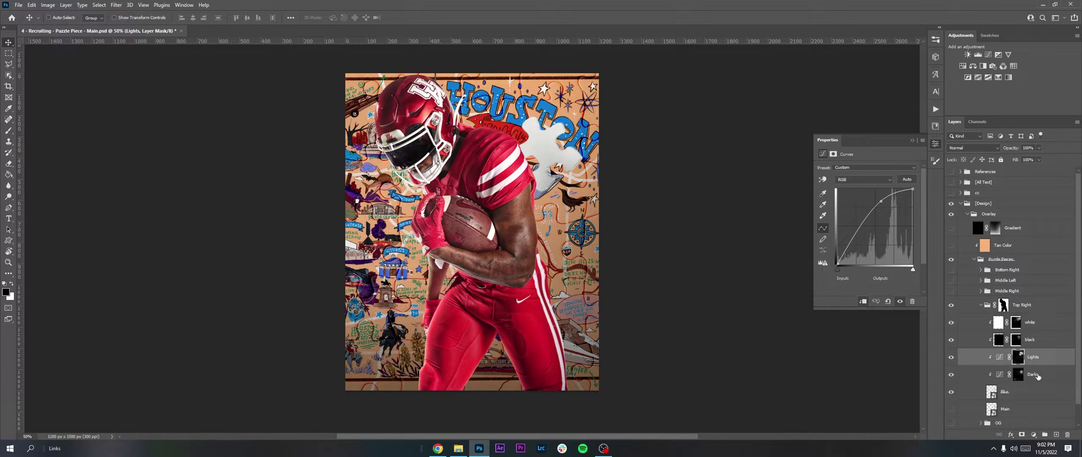
{"action": "left_click", "coordinate": [1036, 375]}
{"action": "left_click", "coordinate": [1030, 339]}
{"action": "key", "text": "alt+bracketright"}
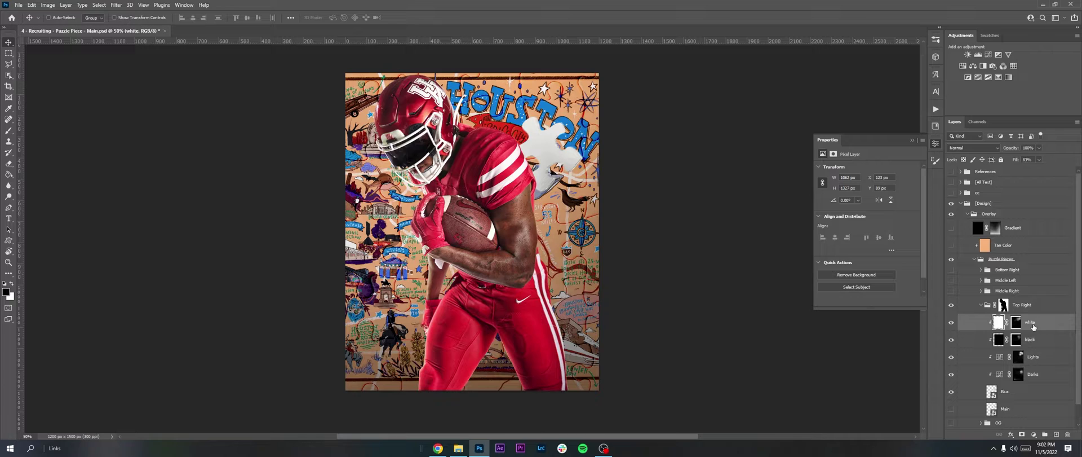
{"action": "key", "text": "alt+bracketleft"}
{"action": "key", "text": "alt+bracketright"}
{"action": "left_click", "coordinate": [951, 322]}
Show the Middle Right, Middle Left and Bottom Right puzzle pieces alongside Top Right
{"action": "left_click", "coordinate": [982, 304]}
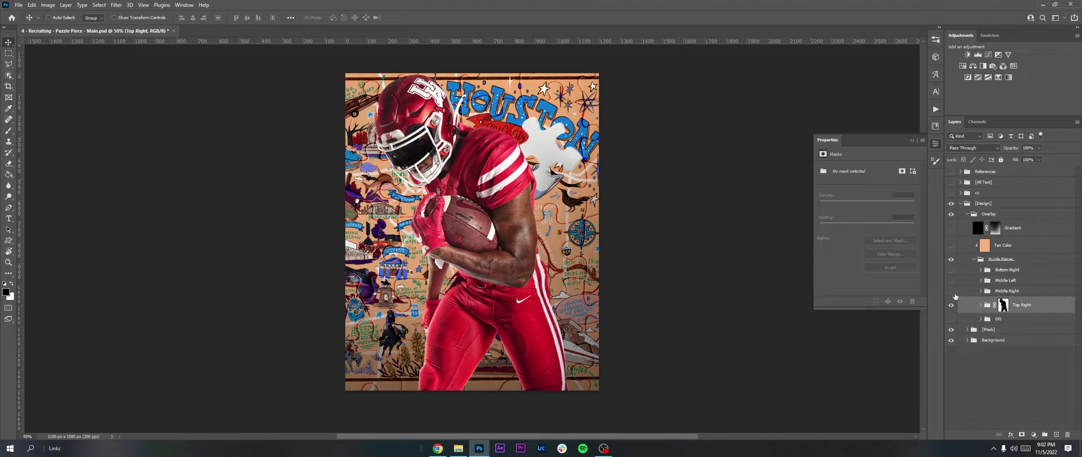
{"action": "left_click", "coordinate": [951, 291]}
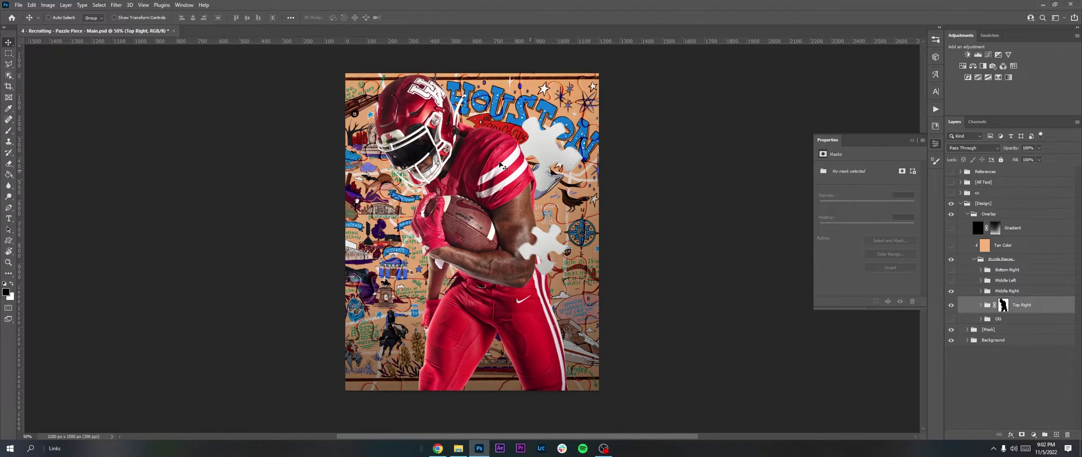
{"action": "left_click", "coordinate": [952, 281]}
{"action": "left_click", "coordinate": [952, 270]}
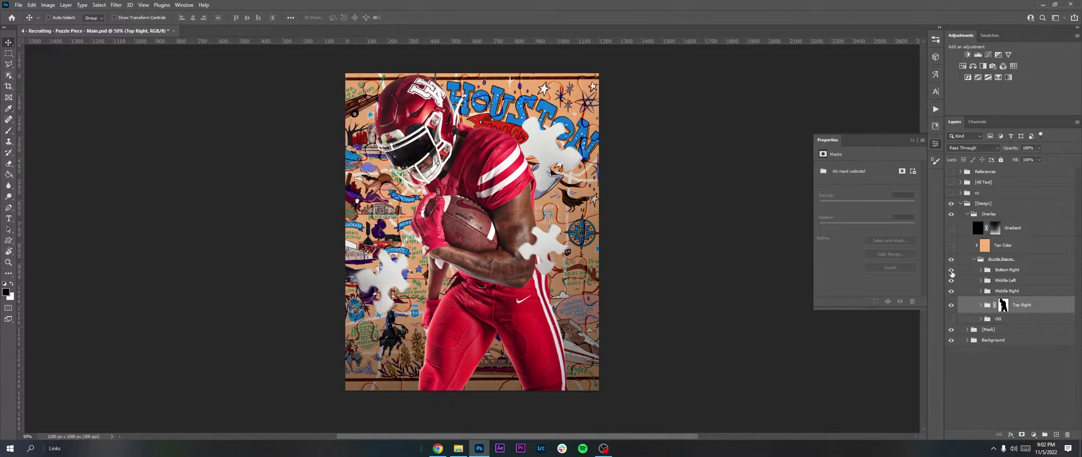
{"action": "left_click", "coordinate": [981, 269]}
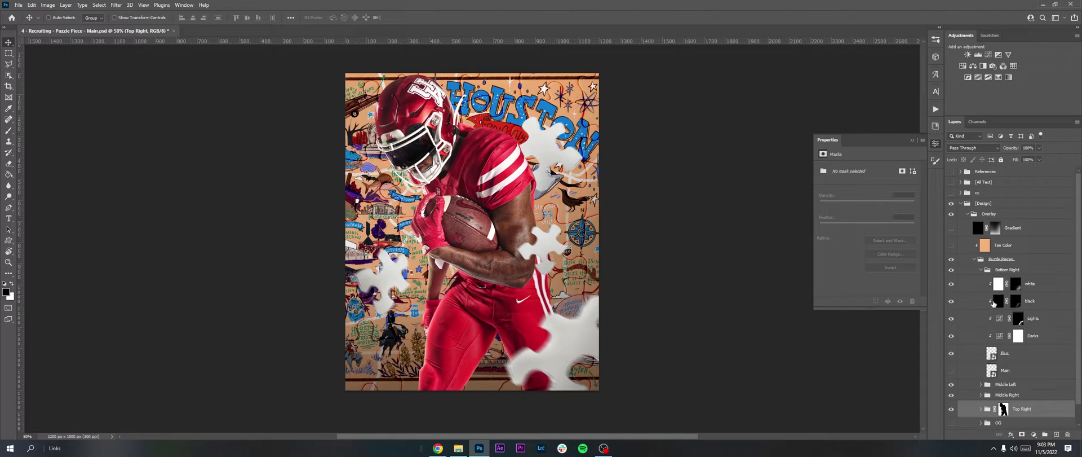
{"action": "left_click", "coordinate": [982, 270]}
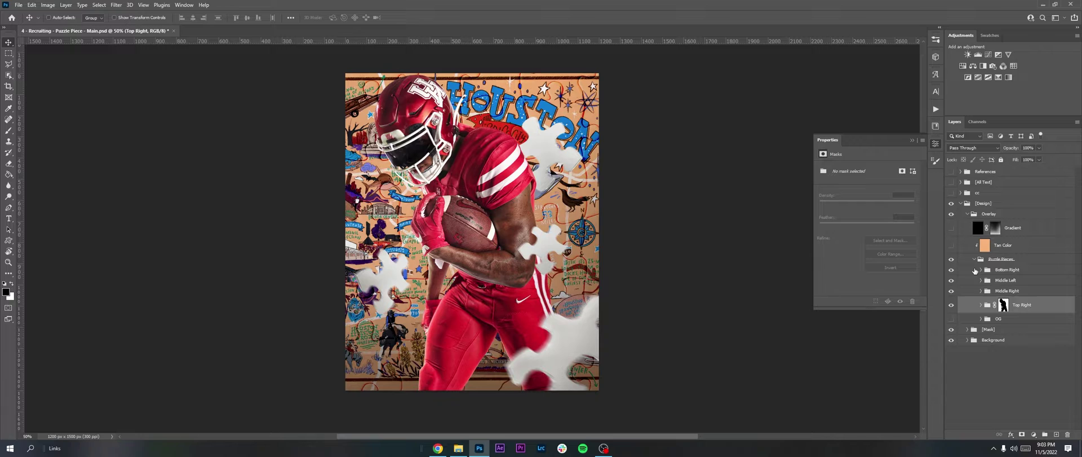
{"action": "left_click", "coordinate": [975, 261]}
Turn on the Tan Color tint, the Gradient darkening and the cc colour grade
{"action": "left_click", "coordinate": [952, 246]}
{"action": "left_click", "coordinate": [1003, 245]}
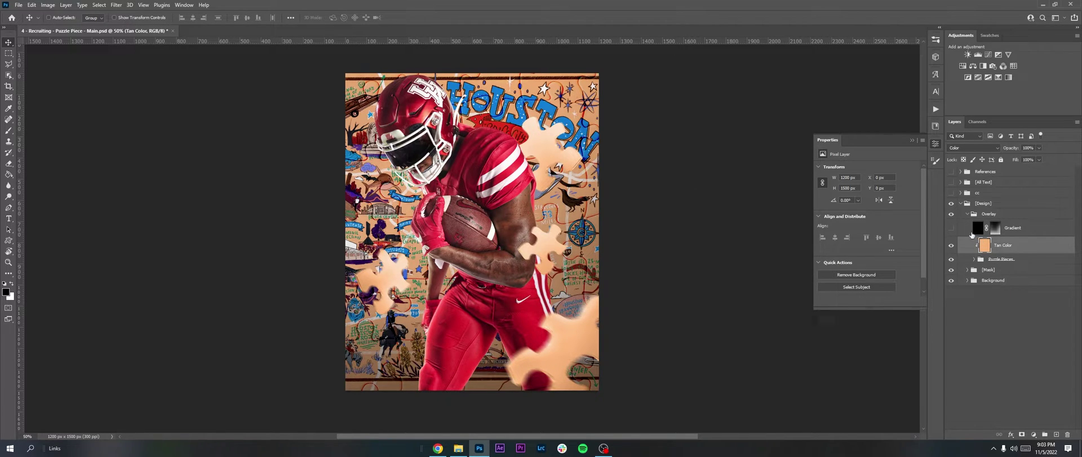
{"action": "left_click", "coordinate": [951, 228]}
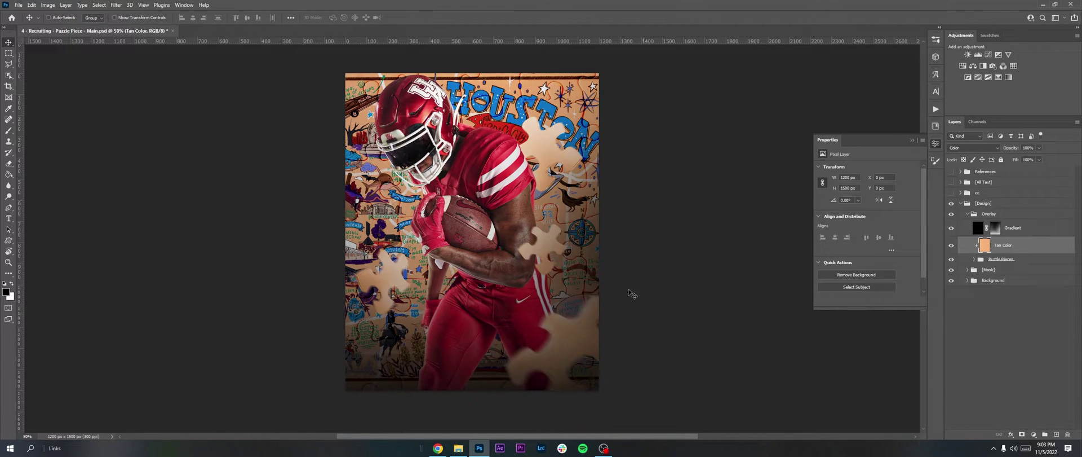
{"action": "left_click", "coordinate": [962, 203]}
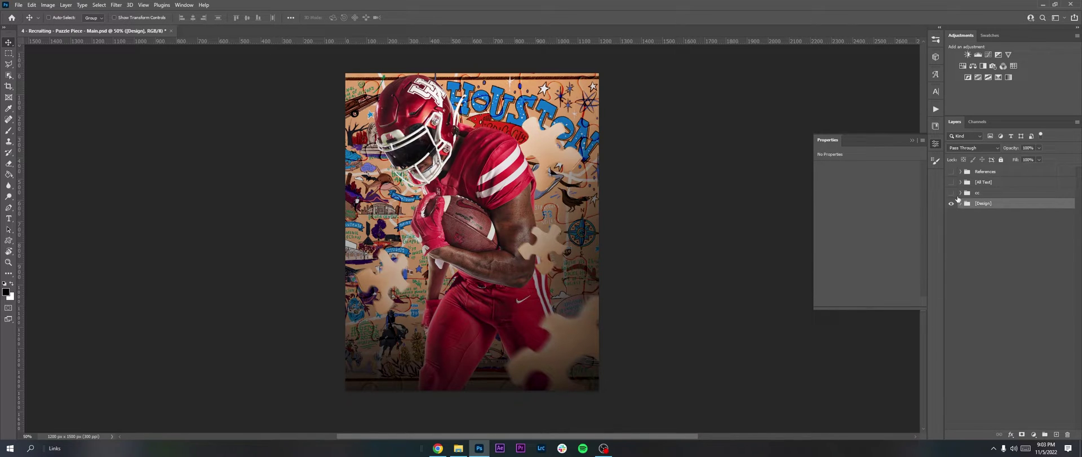
{"action": "left_click", "coordinate": [953, 193]}
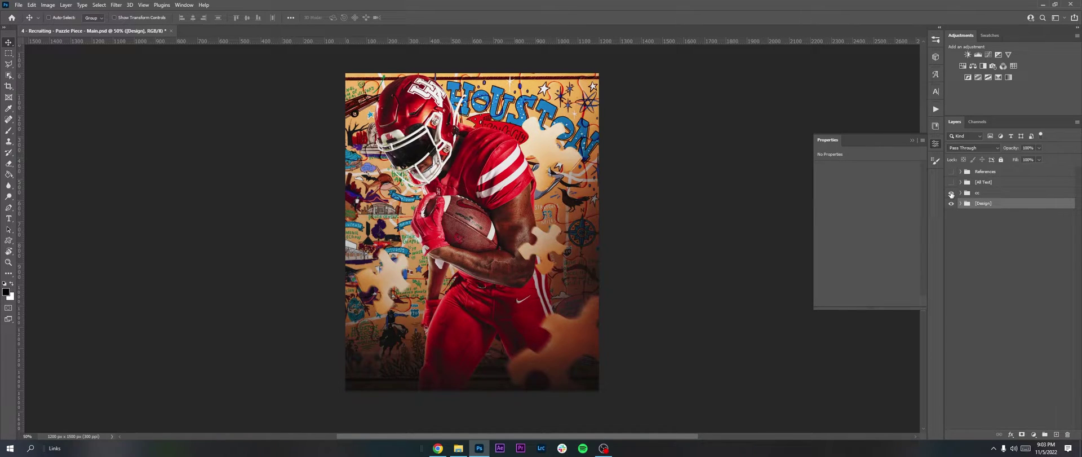
Duplicate the [Design] group and merge the copy into a single layer
{"action": "key", "text": "ctrl+j"}
{"action": "right_click", "coordinate": [994, 205]}
{"action": "left_click", "coordinate": [1015, 373]}
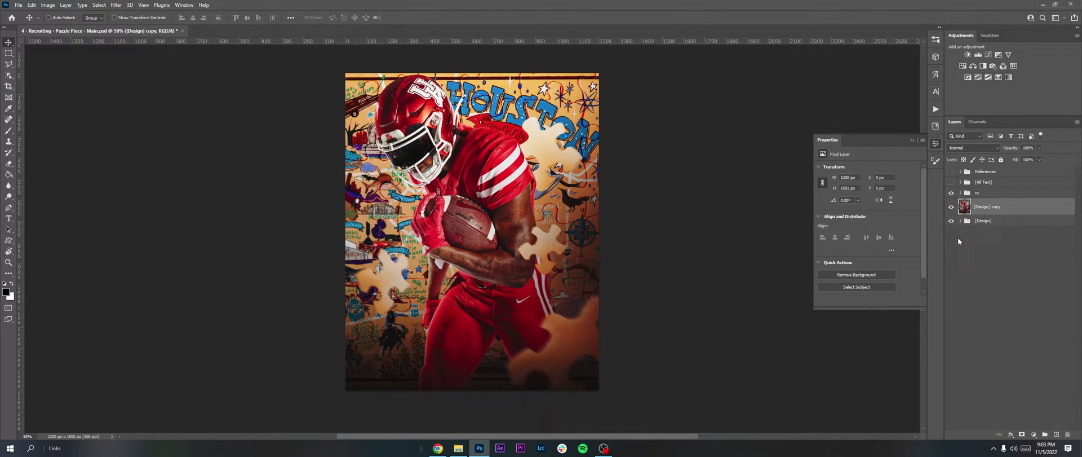
{"action": "left_click", "coordinate": [962, 193]}
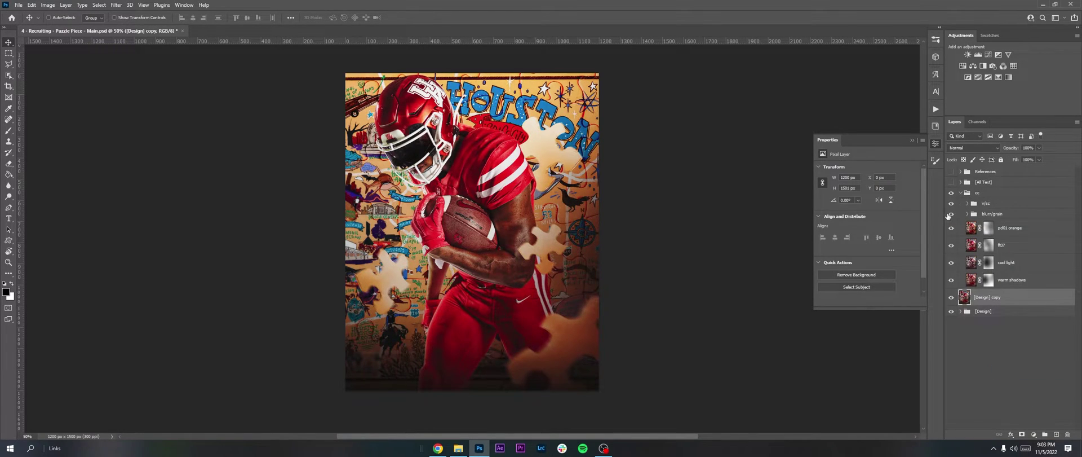
{"action": "left_click", "coordinate": [952, 279]}
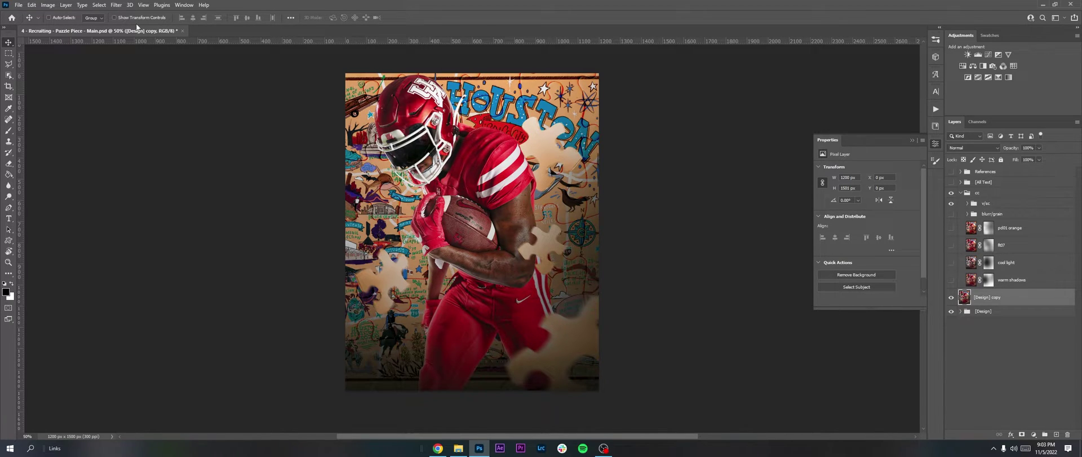
Apply Camera Raw with exposure -0.30, contrast +12, texture +7, clarity +18, blacks -21
{"action": "left_click", "coordinate": [116, 5]}
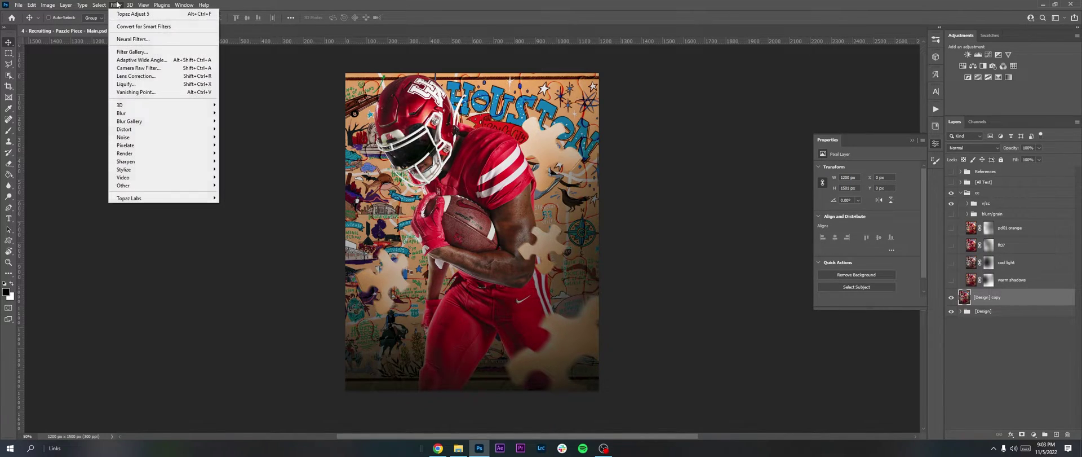
{"action": "left_click", "coordinate": [139, 68]}
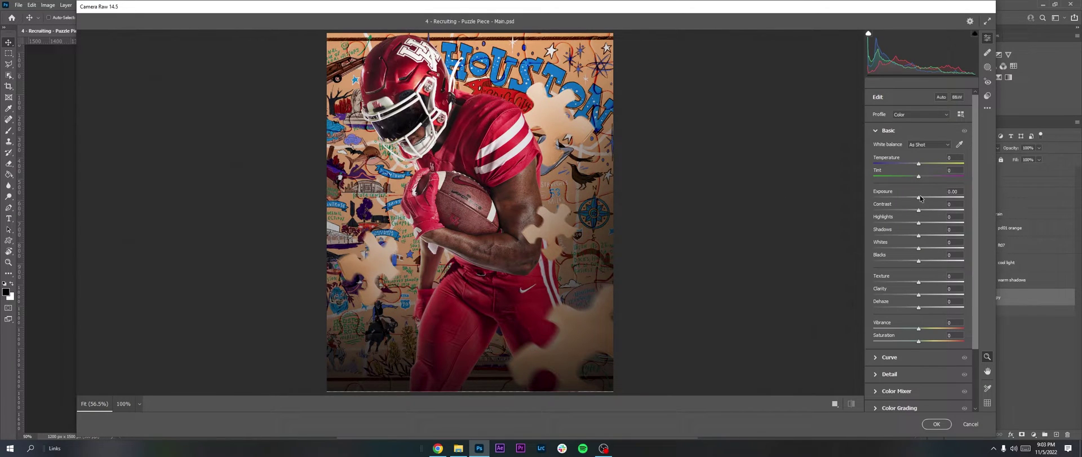
{"action": "left_click_drag", "start_coordinate": [921, 198], "coordinate": [926, 213]}
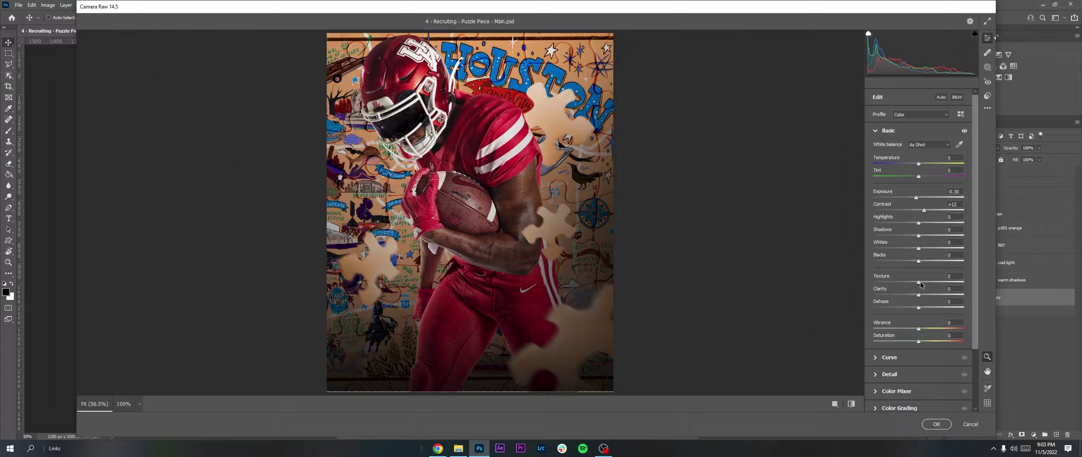
{"action": "left_click_drag", "start_coordinate": [922, 282], "coordinate": [923, 282]}
{"action": "left_click_drag", "start_coordinate": [919, 294], "coordinate": [927, 294]}
{"action": "left_click_drag", "start_coordinate": [919, 261], "coordinate": [922, 224]}
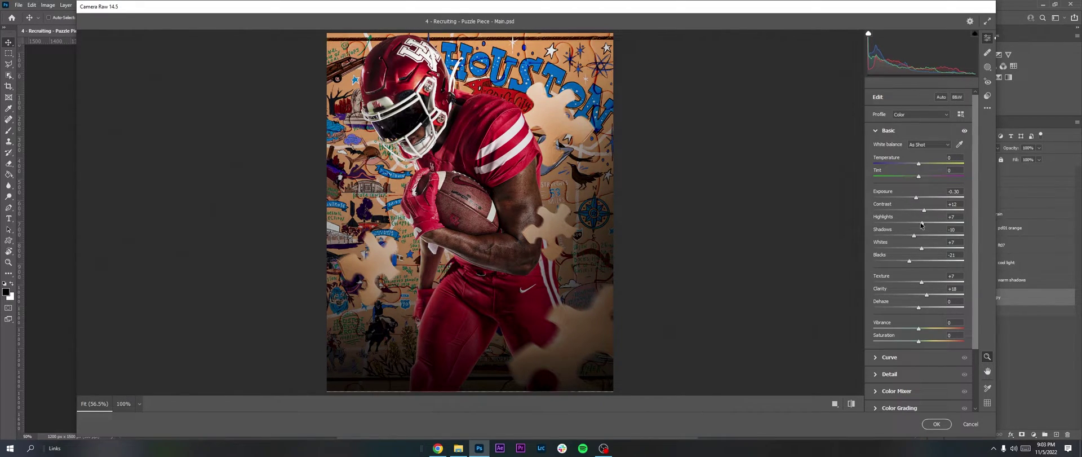
{"action": "left_click", "coordinate": [936, 423]}
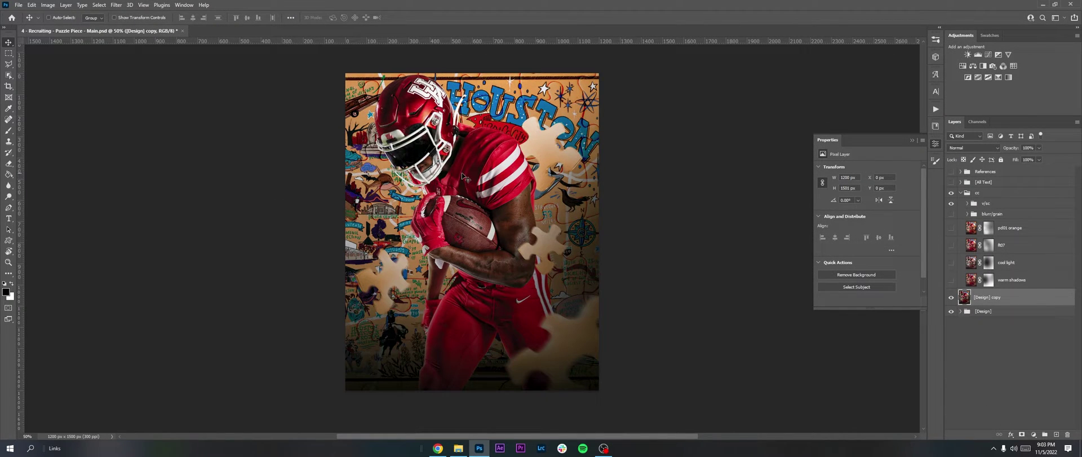
Rename the merged layer CRF and set its fill to 71% and opacity to 53%
{"action": "double_click", "coordinate": [988, 297]}
{"action": "type", "text": "CRF"}
{"action": "left_click_drag", "start_coordinate": [1039, 161], "coordinate": [1021, 157]}
{"action": "left_click", "coordinate": [1038, 148]}
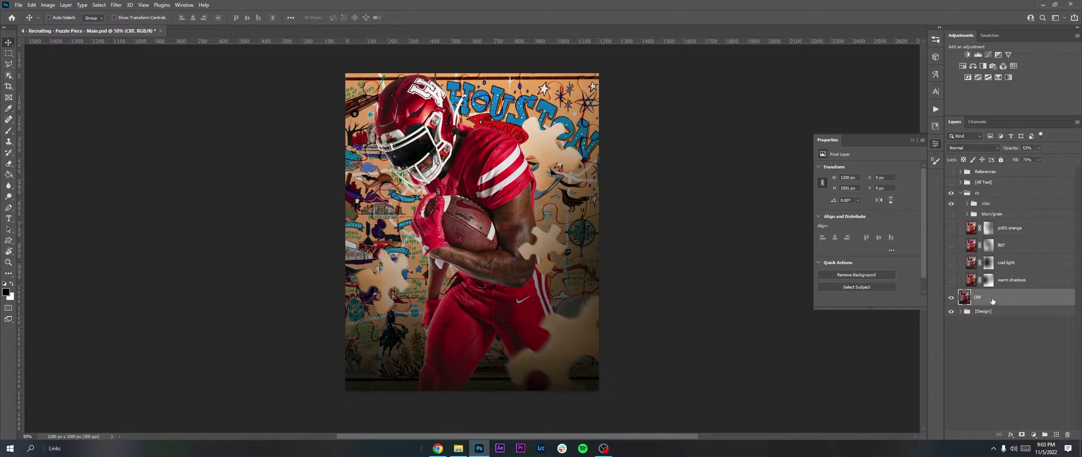
Group CRF into a group named cc, then merge cc with Design into a cc copy layer
{"action": "key", "text": "ctrl+g"}
{"action": "type", "text": "cc"}
{"action": "key", "text": "Return"}
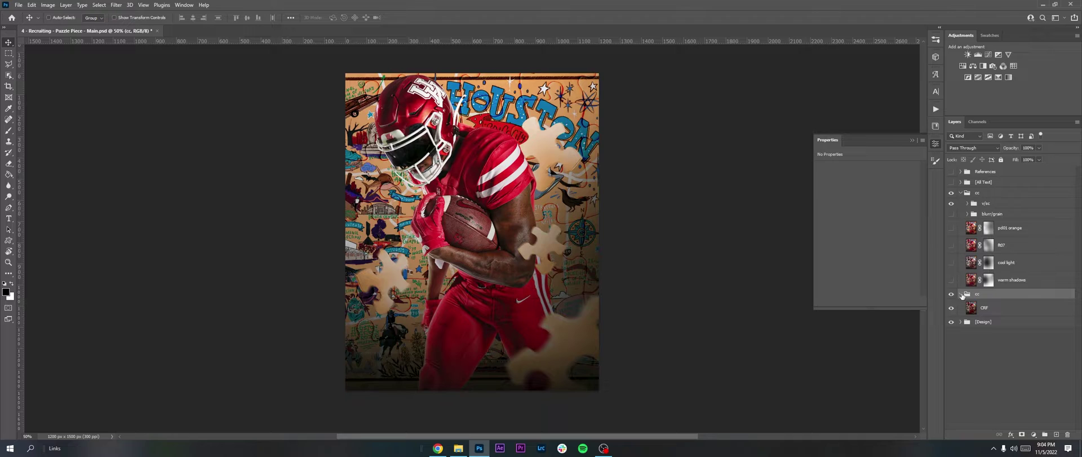
{"action": "left_click", "coordinate": [961, 294]}
{"action": "left_click", "coordinate": [995, 305], "text": "shift"}
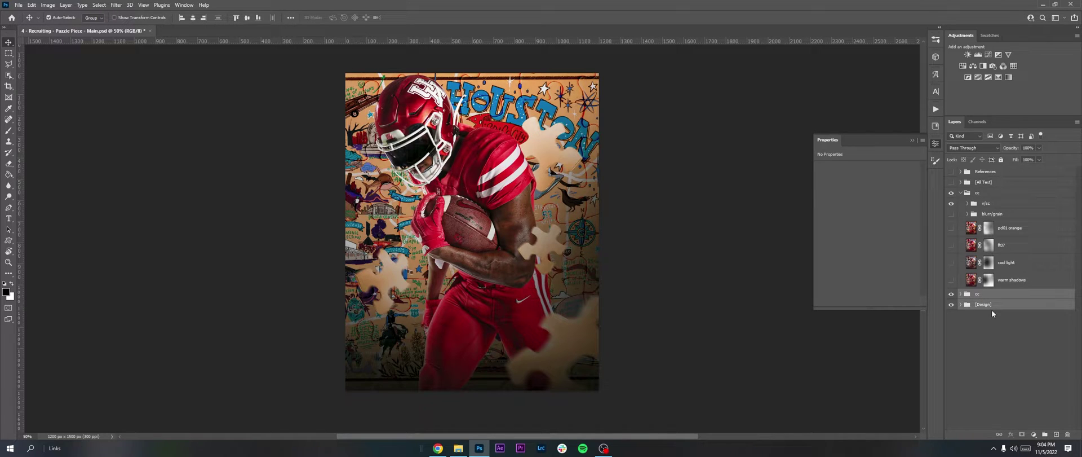
{"action": "right_click", "coordinate": [993, 310]}
{"action": "left_click", "coordinate": [939, 373]}
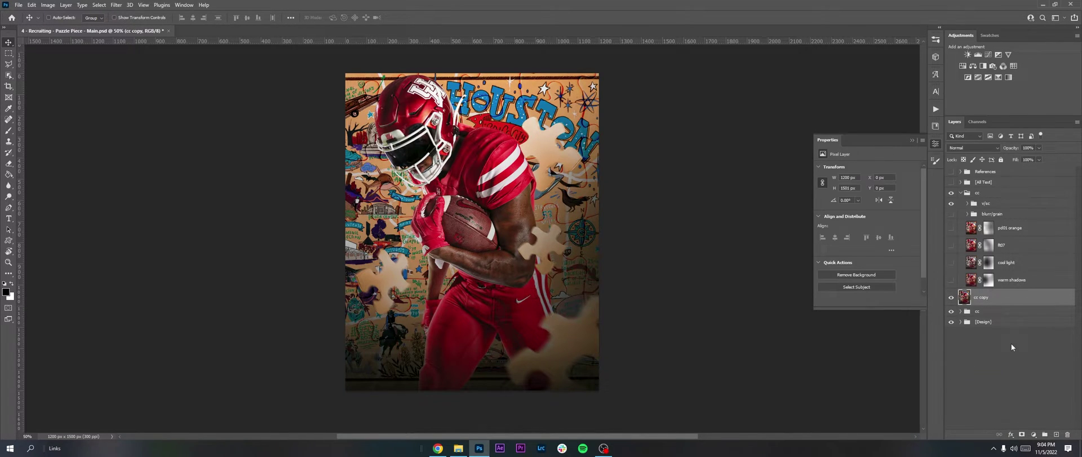
{"action": "left_click", "coordinate": [113, 4]}
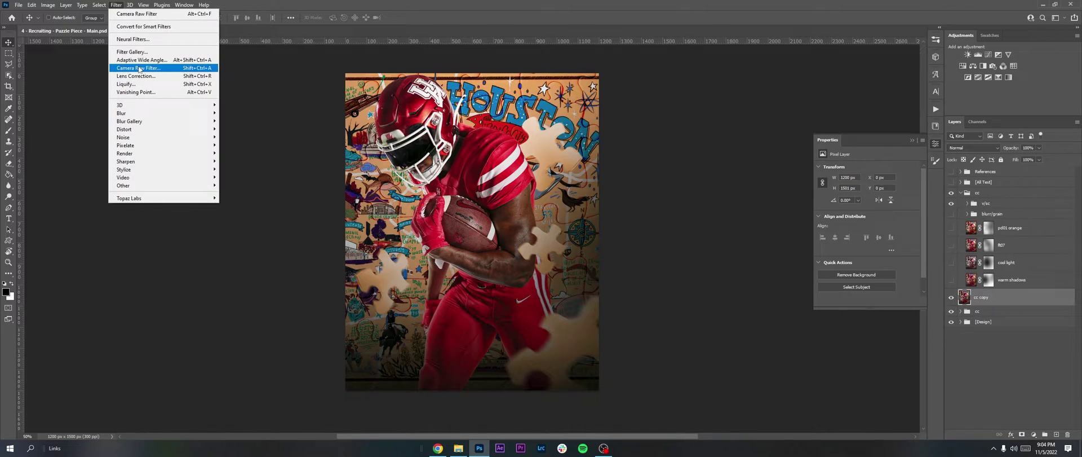
Open Camera Raw on the cc copy layer and browse its presets, including Creative
{"action": "left_click", "coordinate": [139, 68]}
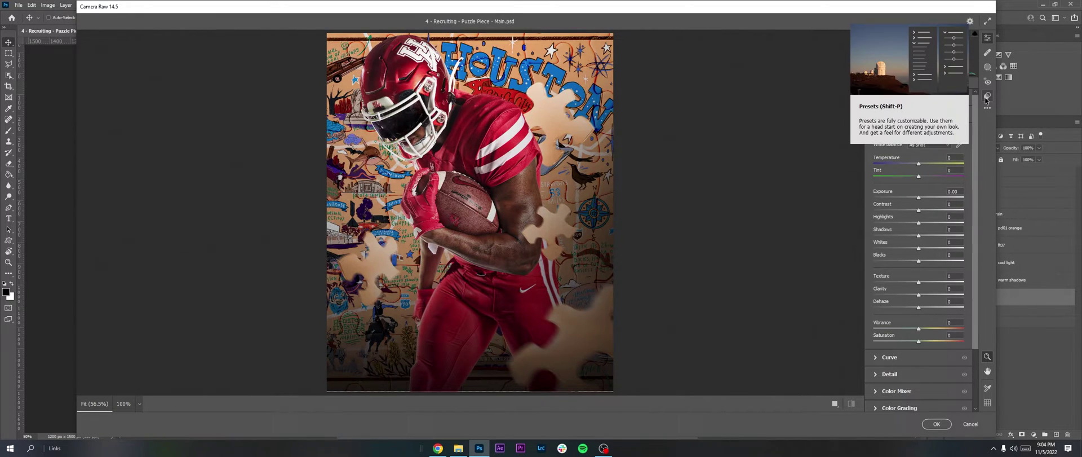
{"action": "left_click", "coordinate": [987, 98]}
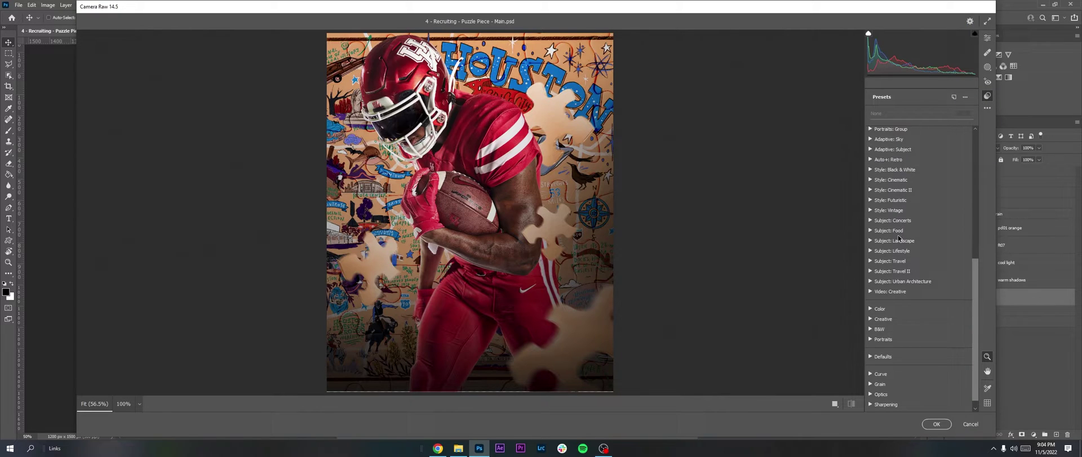
{"action": "scroll", "coordinate": [900, 239], "scroll_direction": "down", "scroll_amount": 1}
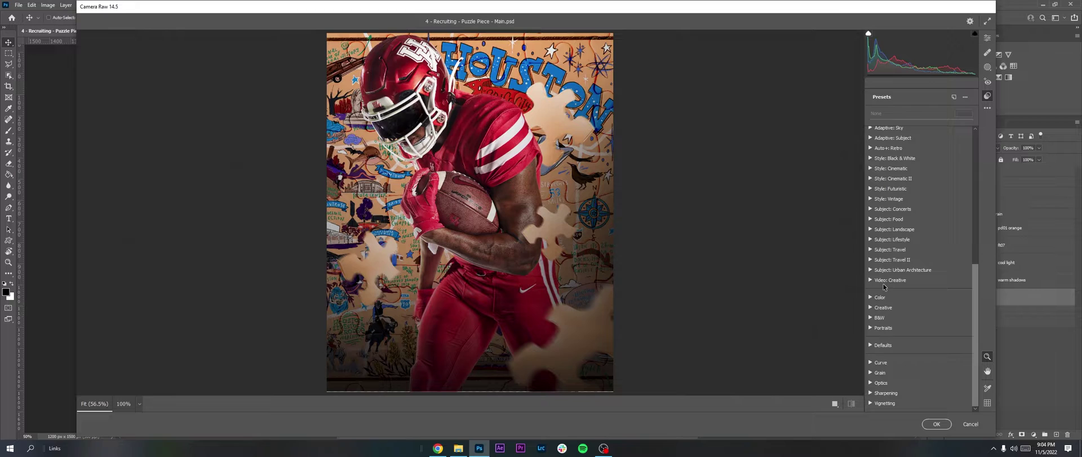
{"action": "left_click_drag", "start_coordinate": [836, 12], "coordinate": [792, 12]}
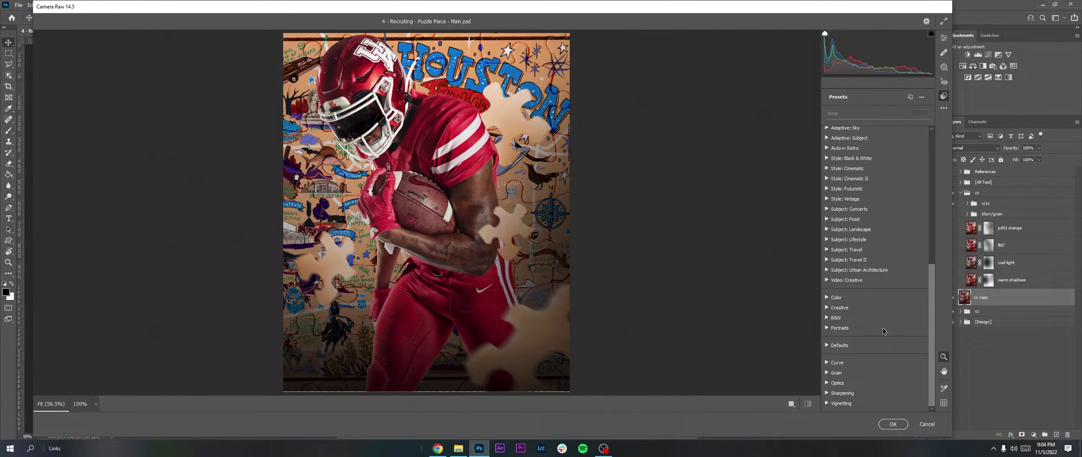
{"action": "left_click", "coordinate": [840, 308]}
{"action": "scroll", "coordinate": [846, 330], "scroll_direction": "down", "scroll_amount": 5}
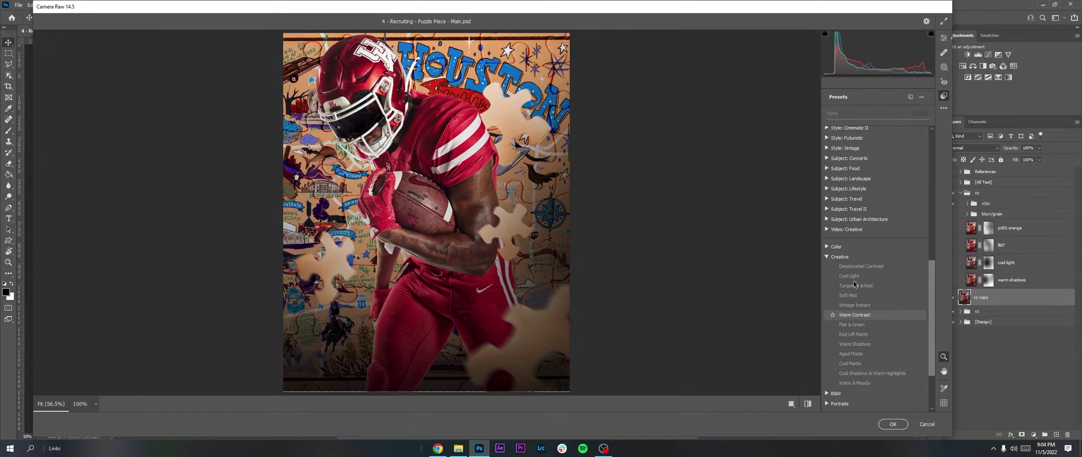
{"action": "left_click", "coordinate": [837, 257]}
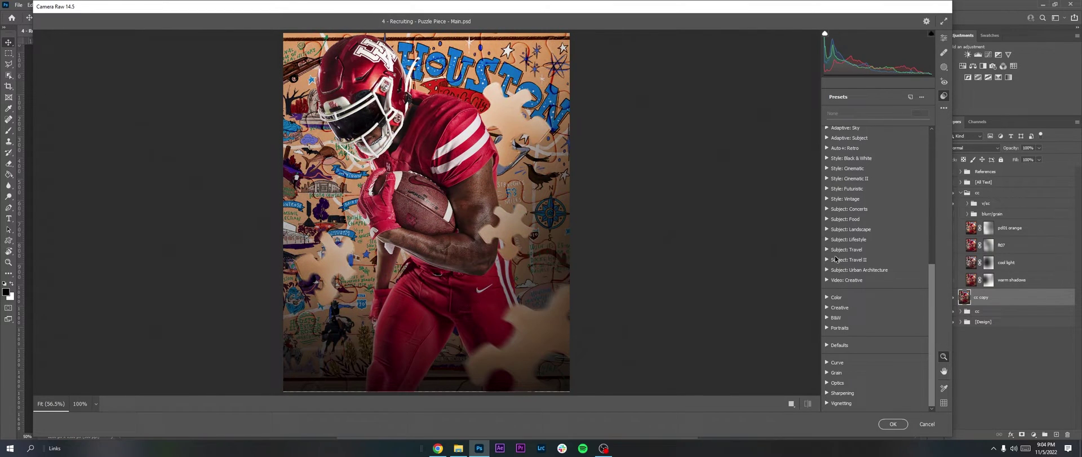
{"action": "scroll", "coordinate": [872, 224], "scroll_direction": "up", "scroll_amount": 5}
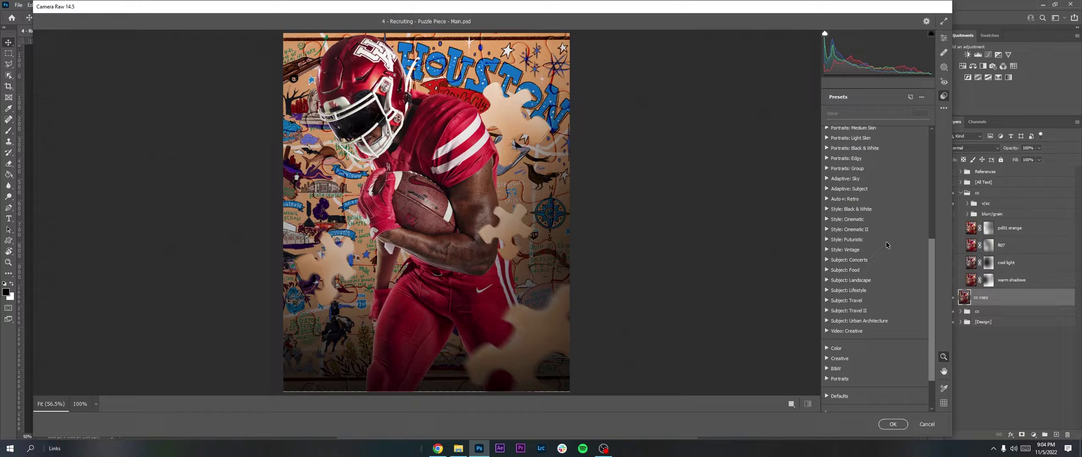
Try the Adaptive: Subject presets Pop, Soft, Cool Soft, Vibrant and Glow, then apply Warm Pop
{"action": "left_click", "coordinate": [854, 189]}
{"action": "left_click", "coordinate": [845, 198]}
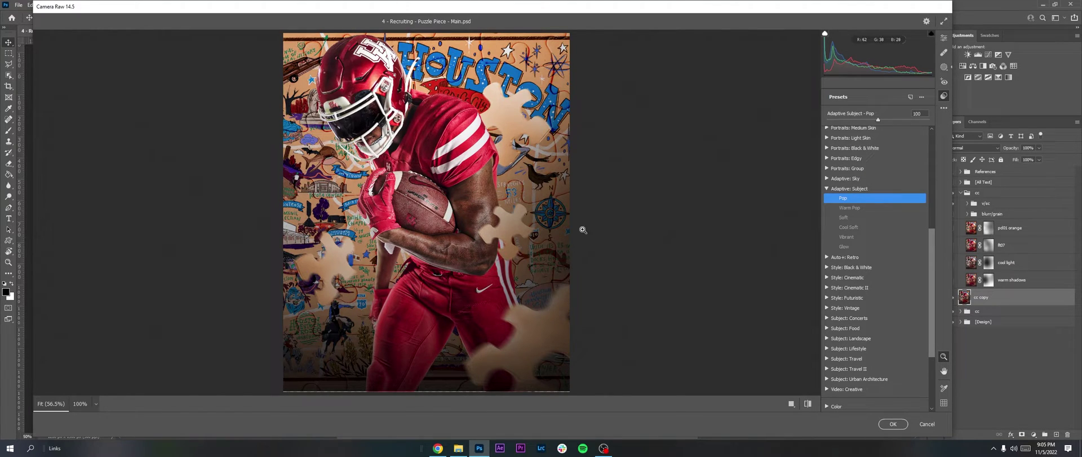
{"action": "left_click", "coordinate": [849, 208]}
{"action": "left_click", "coordinate": [844, 217]}
{"action": "left_click", "coordinate": [852, 227]}
{"action": "left_click", "coordinate": [853, 237]}
{"action": "left_click", "coordinate": [854, 246]}
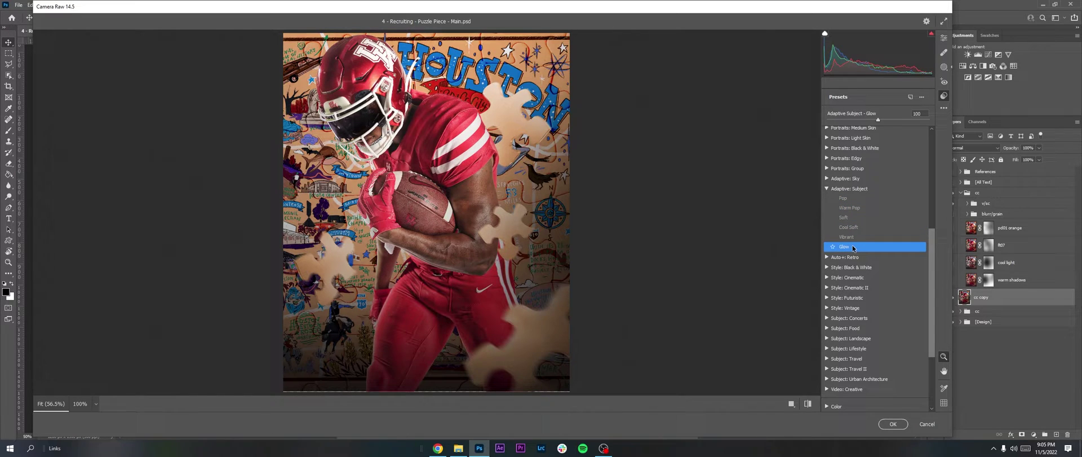
{"action": "left_click", "coordinate": [853, 237]}
{"action": "left_click", "coordinate": [852, 226]}
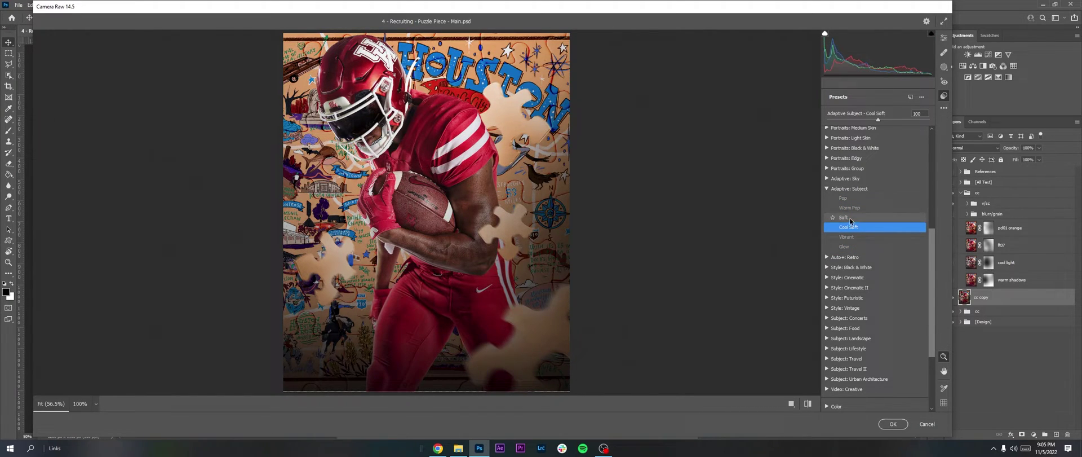
{"action": "left_click", "coordinate": [849, 206]}
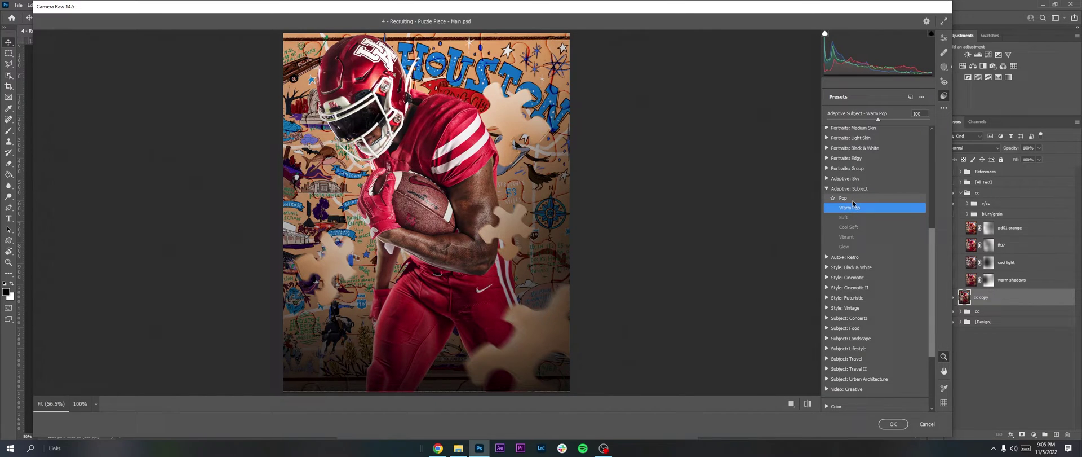
{"action": "left_click", "coordinate": [893, 423]}
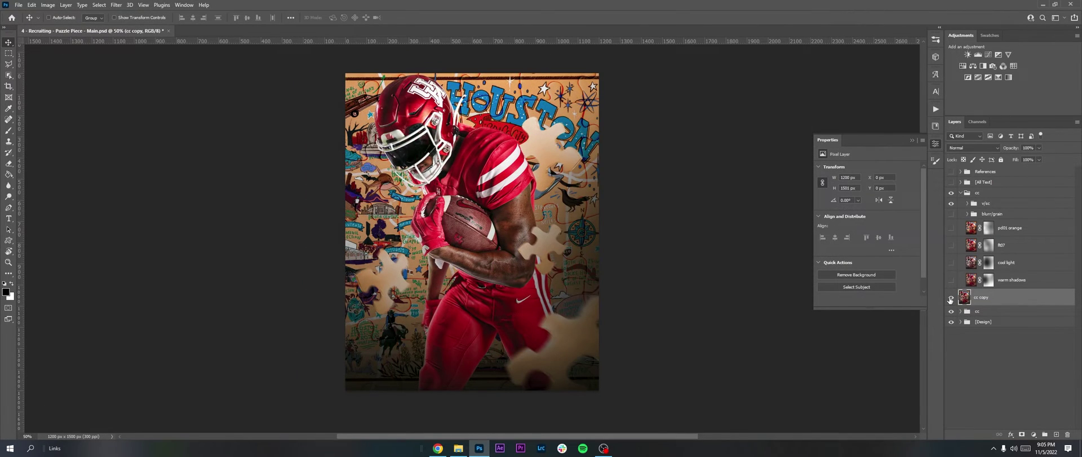
Compare the cc copy layer on and off, rename it 'pop', then delete it
{"action": "left_click", "coordinate": [951, 299]}
{"action": "left_click", "coordinate": [951, 299]}
{"action": "left_click", "coordinate": [951, 299]}
{"action": "left_click", "coordinate": [951, 299]}
{"action": "left_click", "coordinate": [951, 298]}
{"action": "left_click", "coordinate": [951, 299]}
{"action": "double_click", "coordinate": [986, 299]}
{"action": "type", "text": "pop"}
{"action": "key", "text": "Return"}
{"action": "left_click", "coordinate": [951, 296]}
{"action": "key", "text": "Delete"}
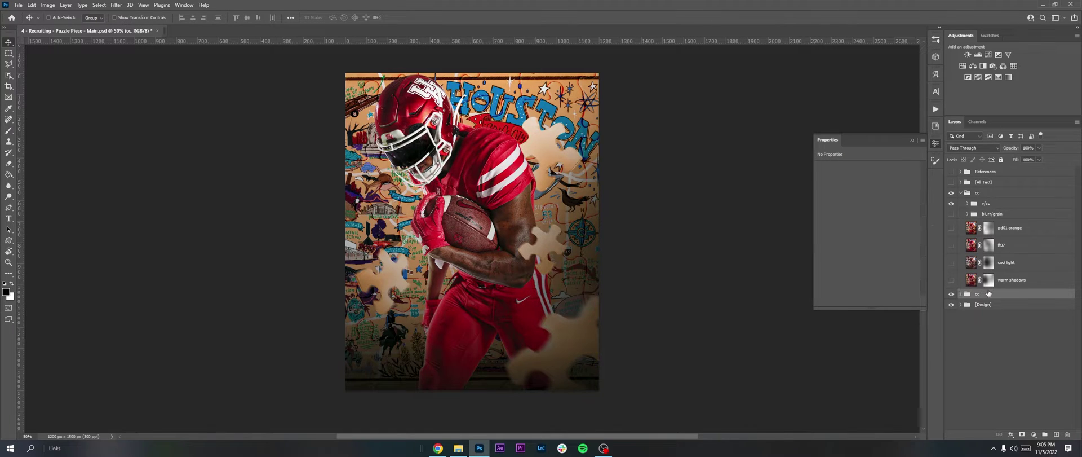
Turn on the warm shadows and cool light grading layers and check each grading layer
{"action": "left_click", "coordinate": [951, 279]}
{"action": "left_click", "coordinate": [953, 260]}
{"action": "left_click", "coordinate": [1011, 281]}
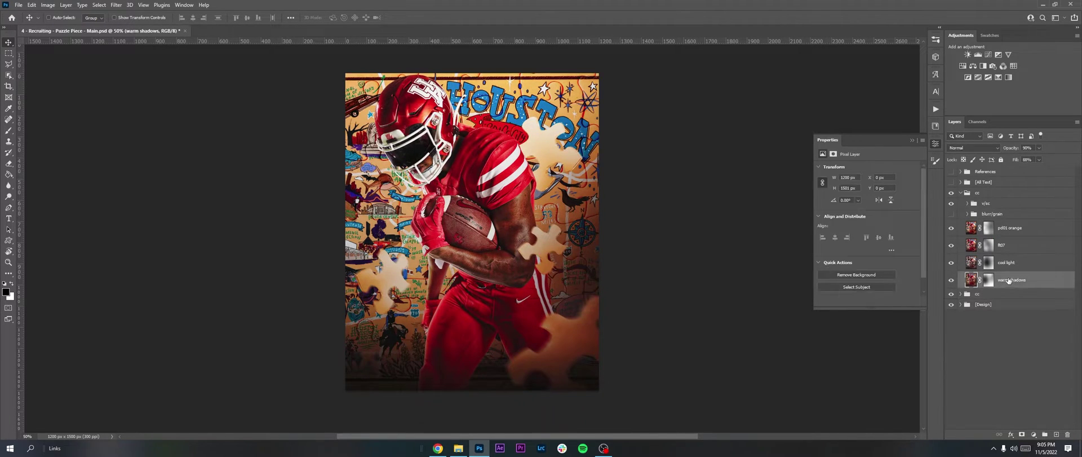
{"action": "left_click", "coordinate": [1010, 268]}
{"action": "left_click", "coordinate": [1014, 287]}
{"action": "left_click", "coordinate": [1009, 268]}
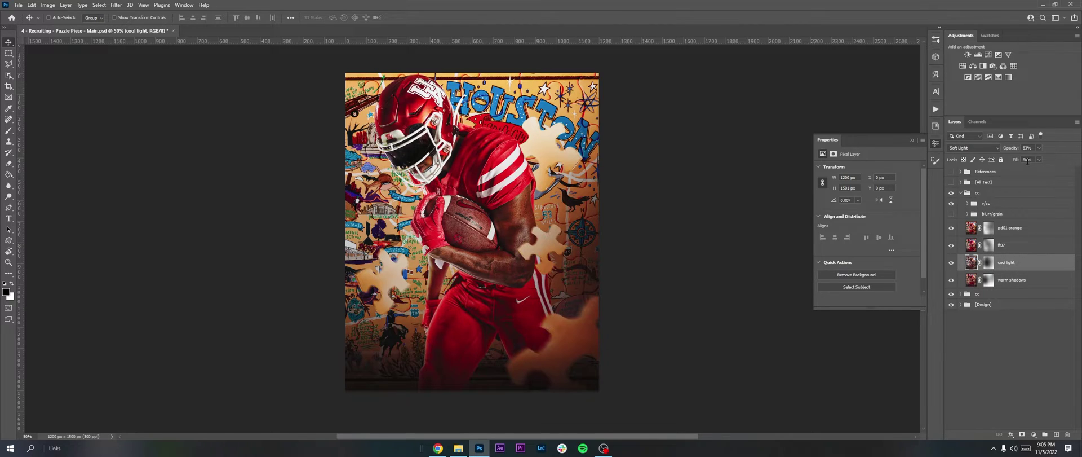
{"action": "left_click", "coordinate": [1009, 252]}
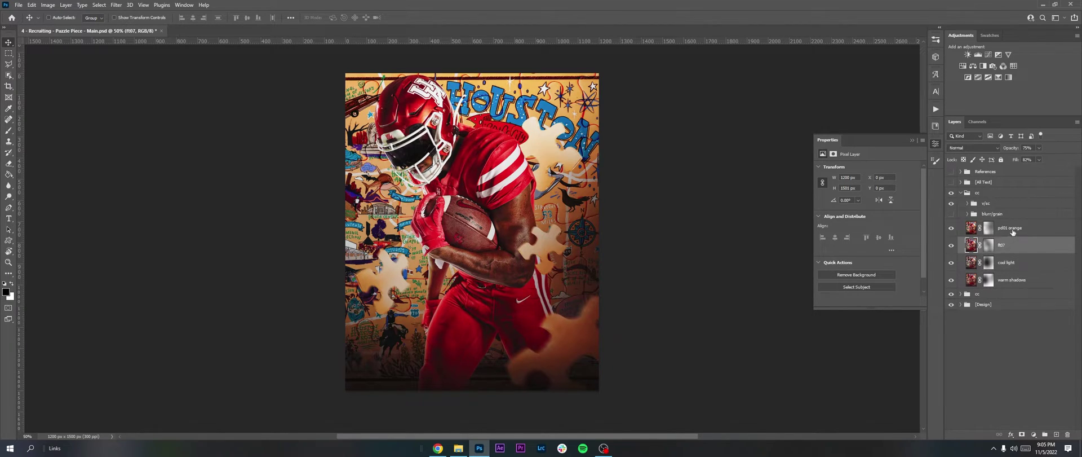
{"action": "left_click", "coordinate": [1013, 231]}
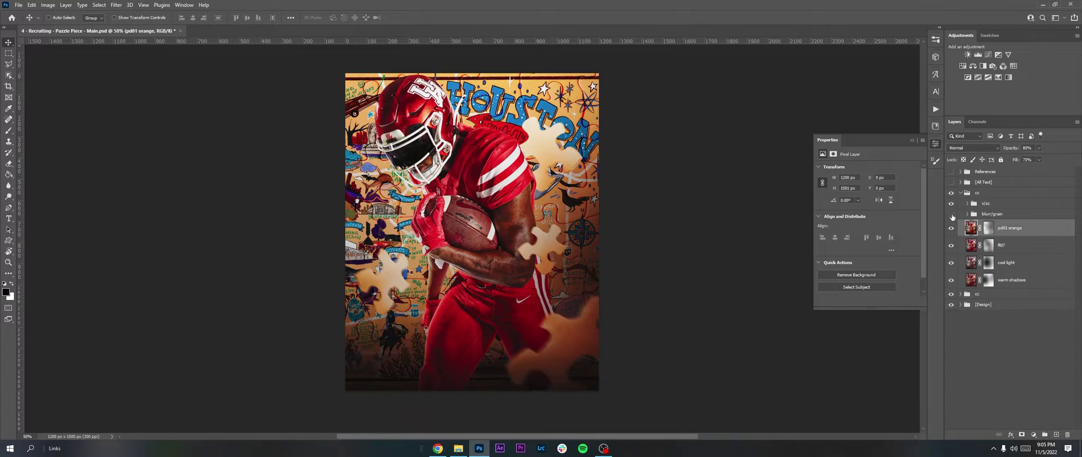
Hide the v/sc group, show the blurr/grain group, and select all four grading layers
{"action": "left_click", "coordinate": [952, 203]}
{"action": "left_click", "coordinate": [952, 214]}
{"action": "left_click", "coordinate": [972, 214]}
{"action": "left_click", "coordinate": [968, 214]}
{"action": "left_click", "coordinate": [969, 214]}
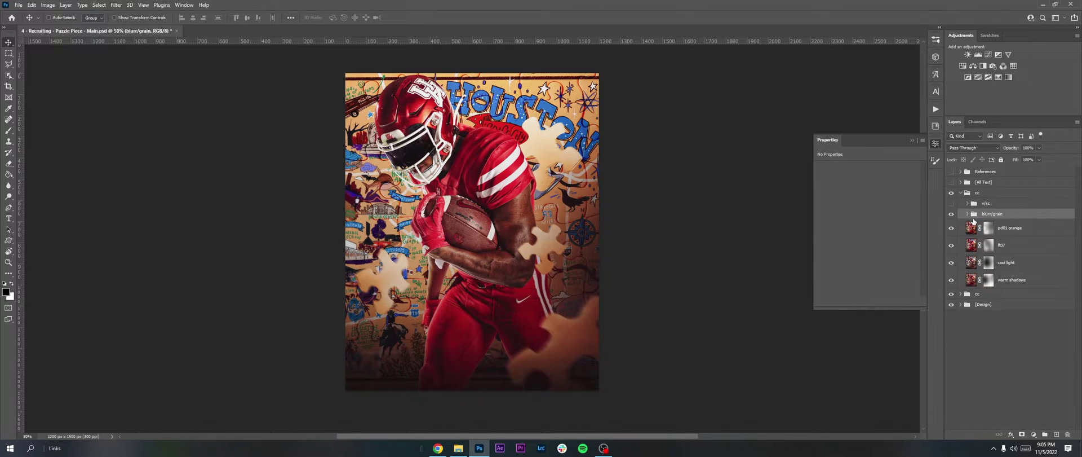
{"action": "left_click", "coordinate": [1009, 231]}
{"action": "left_click", "coordinate": [992, 280], "text": "shift"}
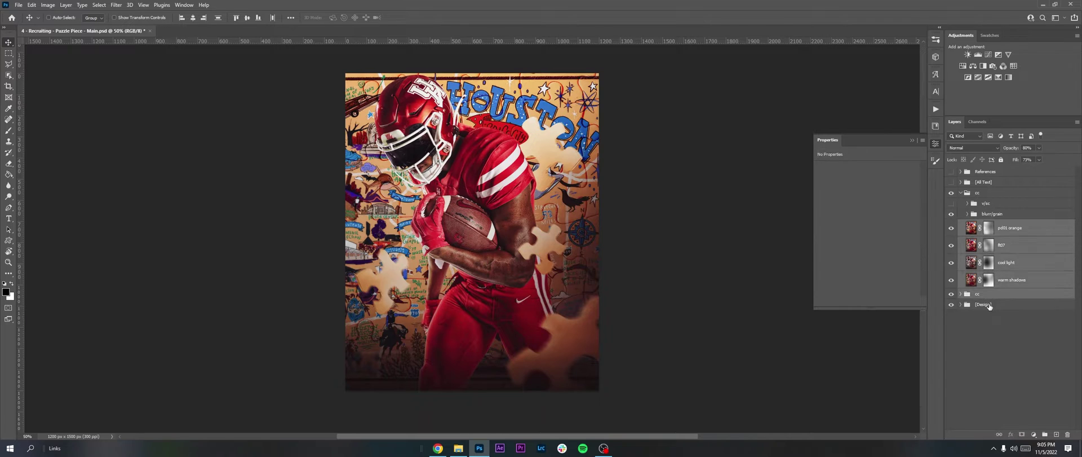
Duplicate and merge the four grading layers, then add noise at an amount of about 5
{"action": "key", "text": "ctrl+j"}
{"action": "right_click", "coordinate": [1007, 229]}
{"action": "left_click", "coordinate": [925, 333]}
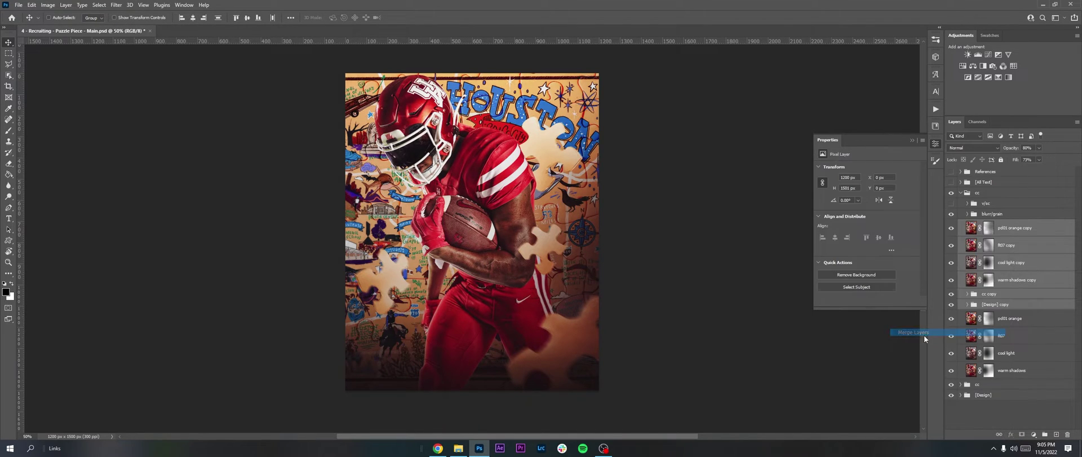
{"action": "left_click", "coordinate": [117, 5]}
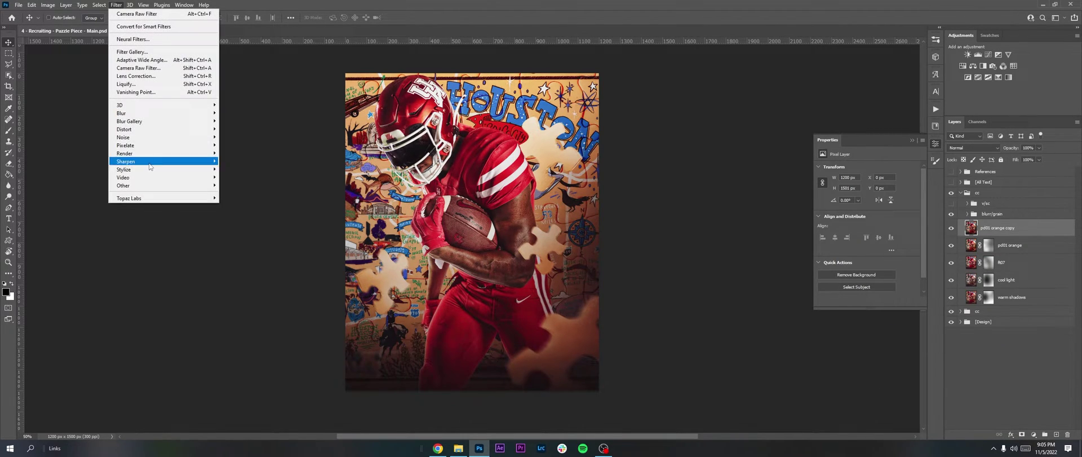
{"action": "mouse_move", "coordinate": [192, 137]}
{"action": "left_click", "coordinate": [252, 137]}
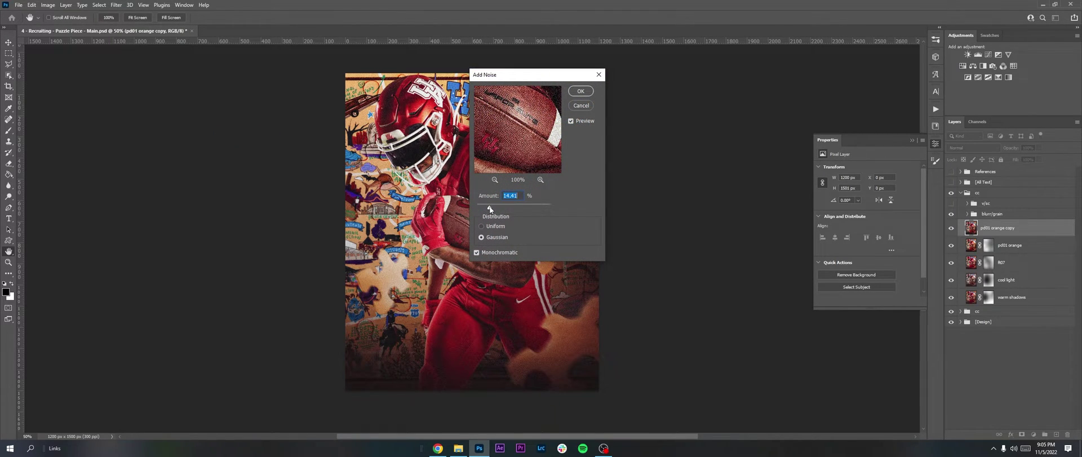
{"action": "left_click_drag", "start_coordinate": [485, 207], "coordinate": [482, 208]}
{"action": "key", "text": "Return"}
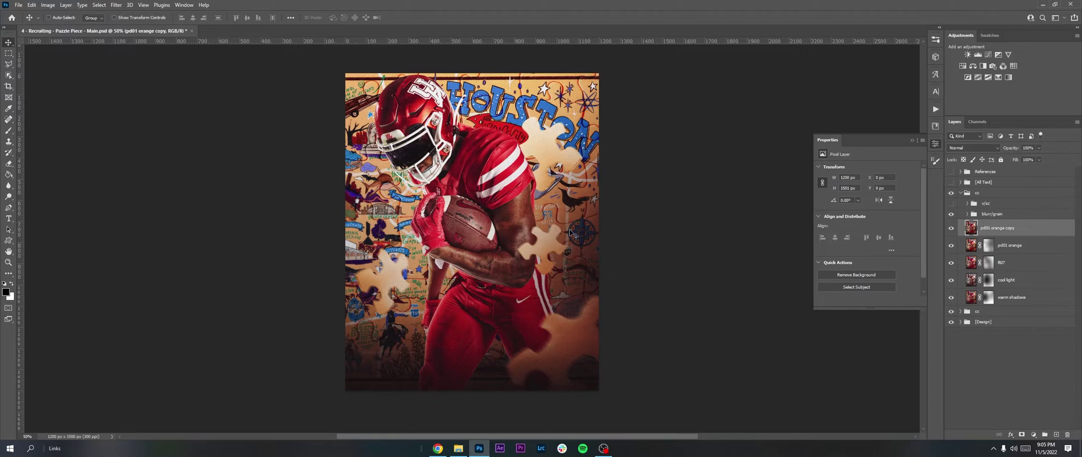
Copy the noise layer's style and paste it onto the pd01 orange copy layer
{"action": "left_click", "coordinate": [952, 227]}
{"action": "left_click", "coordinate": [952, 228]}
{"action": "left_click", "coordinate": [966, 213]}
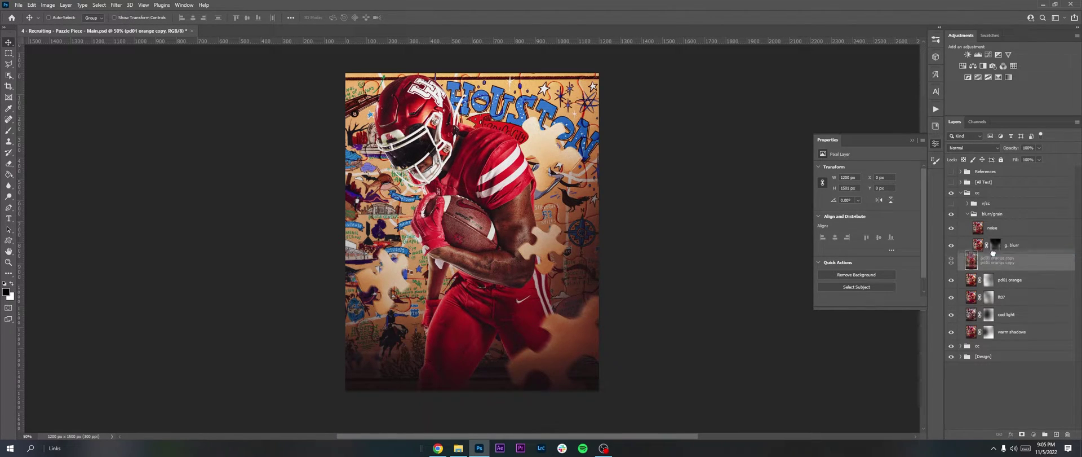
{"action": "left_click", "coordinate": [1001, 227]}
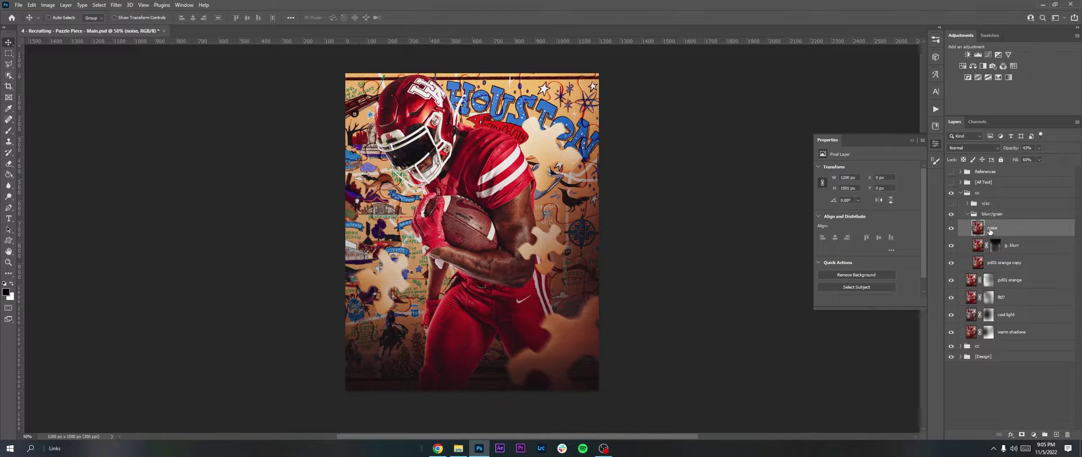
{"action": "right_click", "coordinate": [991, 233]}
{"action": "left_click", "coordinate": [900, 274]}
{"action": "left_click", "coordinate": [1004, 262]}
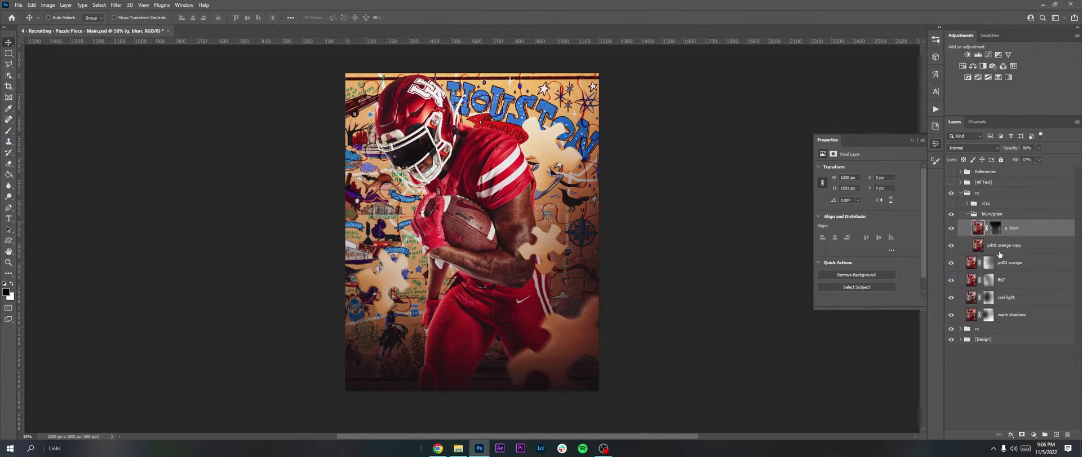
{"action": "right_click", "coordinate": [999, 262]}
{"action": "left_click", "coordinate": [940, 282]}
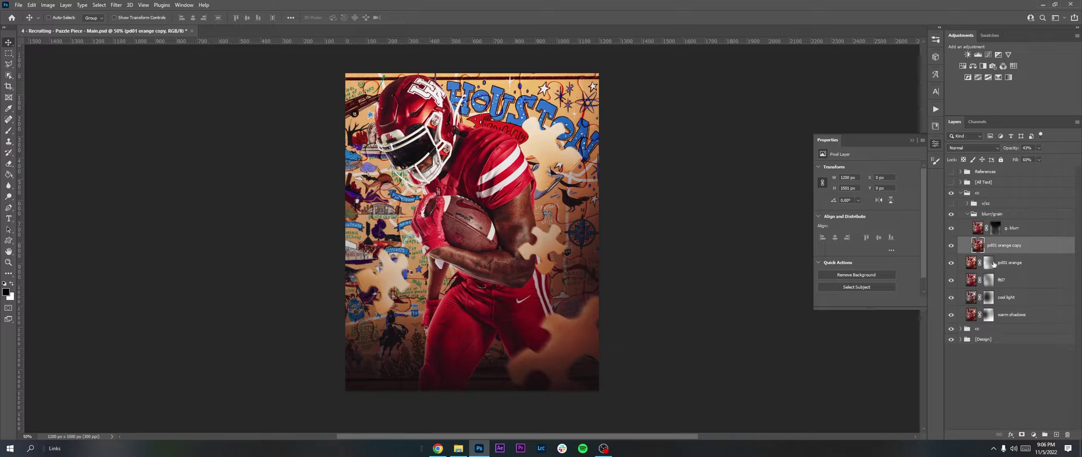
Duplicate and merge the selected layer range, then apply a 3.3 px Gaussian blur
{"action": "left_click", "coordinate": [999, 343], "text": "shift"}
{"action": "key", "text": "j"}
{"action": "key", "text": "ctrl+j"}
{"action": "right_click", "coordinate": [969, 359]}
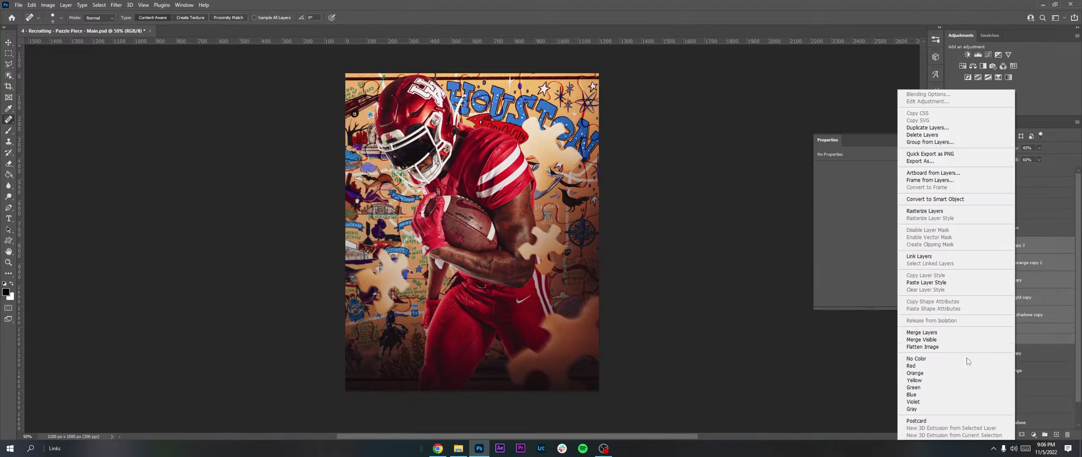
{"action": "left_click", "coordinate": [912, 335]}
{"action": "left_click", "coordinate": [116, 5]}
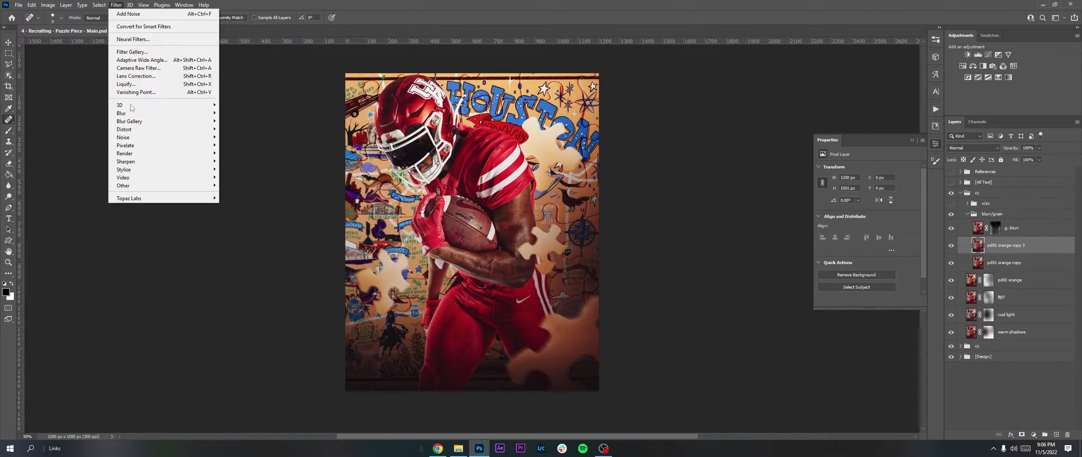
{"action": "mouse_move", "coordinate": [186, 113]}
{"action": "left_click", "coordinate": [242, 145]}
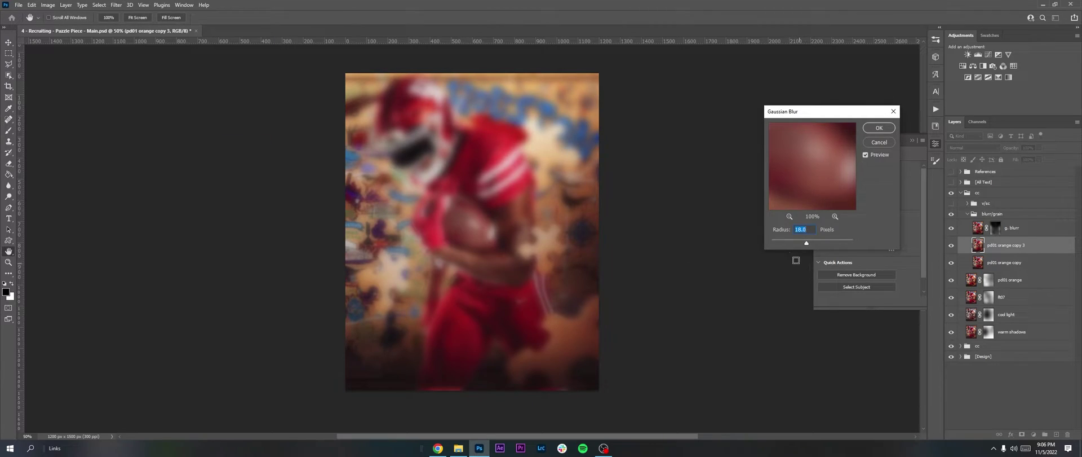
{"action": "left_click_drag", "start_coordinate": [795, 241], "coordinate": [786, 243]}
Confirm the blur, hide g. blurr, and add a black hide-all mask to the blurred layer
{"action": "key", "text": "Return"}
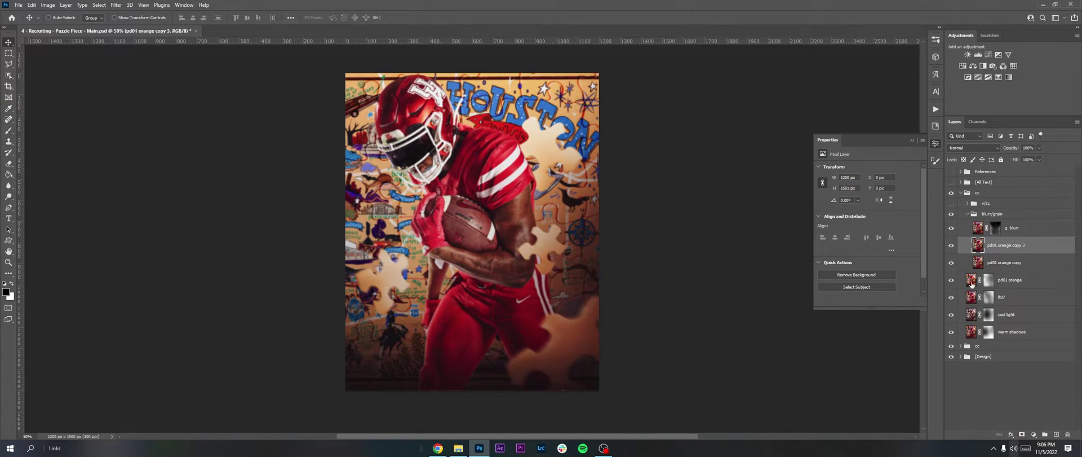
{"action": "left_click", "coordinate": [953, 232]}
{"action": "left_click", "coordinate": [1023, 434], "text": "alt"}
Set up an 800 px brush at 10% opacity for painting the mask, switching between white and black
{"action": "key", "text": "b"}
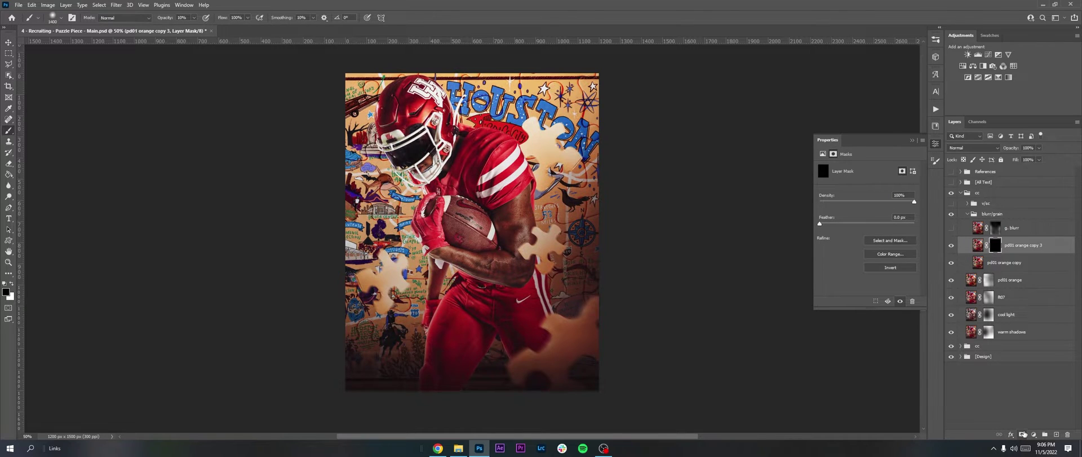
{"action": "key", "text": "0"}
{"action": "key", "text": "bracketleft"}
{"action": "key", "text": "bracketleft"}
{"action": "key", "text": "bracketleft"}
{"action": "key", "text": "bracketleft"}
{"action": "key", "text": "bracketleft"}
{"action": "key", "text": "bracketleft"}
{"action": "key", "text": "bracketleft"}
{"action": "key", "text": "bracketleft"}
{"action": "key", "text": "bracketleft"}
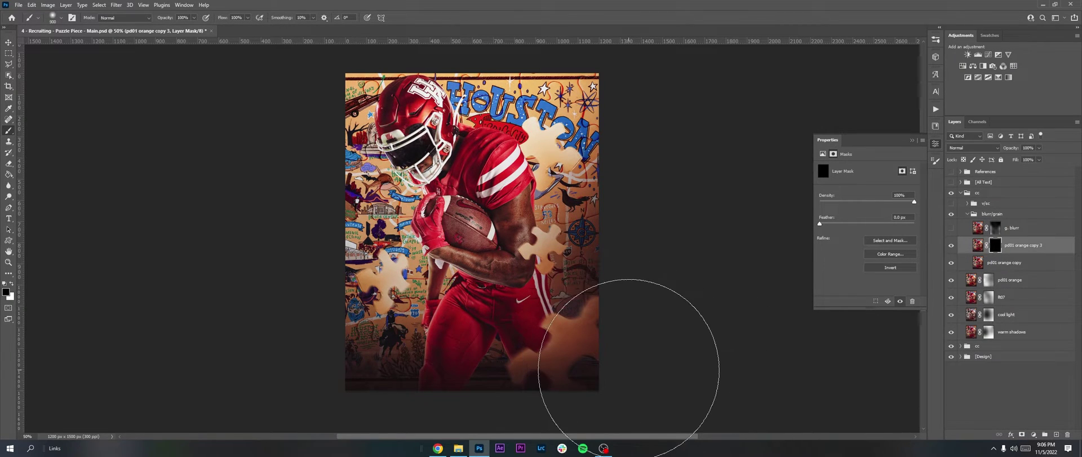
{"action": "key", "text": "bracketright"}
{"action": "key", "text": "bracketright"}
{"action": "key", "text": "bracketright"}
{"action": "key", "text": "x"}
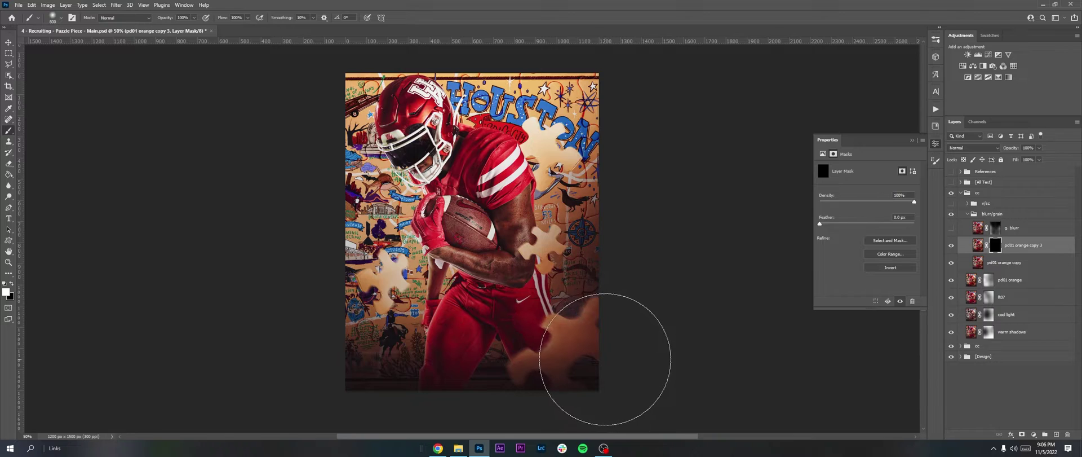
{"action": "key", "text": "2"}
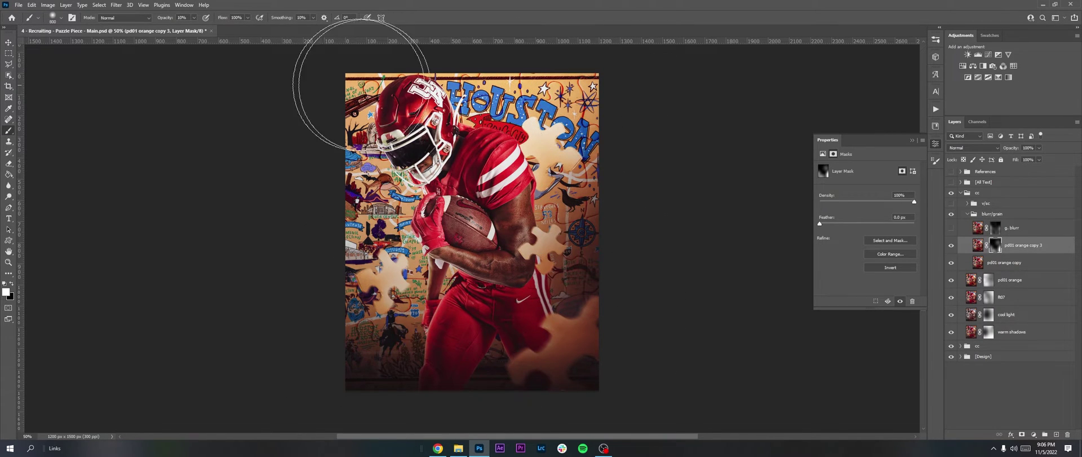
{"action": "key", "text": "1"}
{"action": "key", "text": "x"}
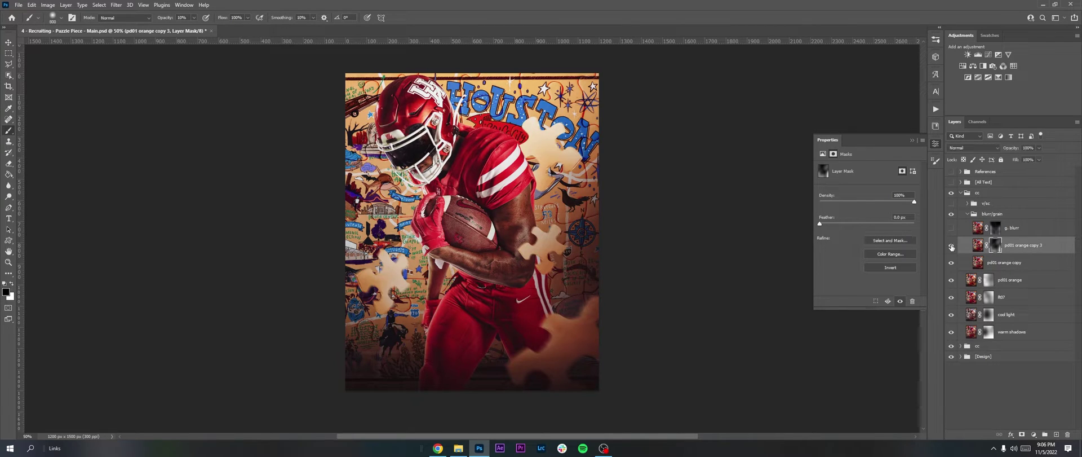
In the v/sc group, compare Selective Color 1 and lower its opacity to 59%
{"action": "left_click", "coordinate": [1011, 234]}
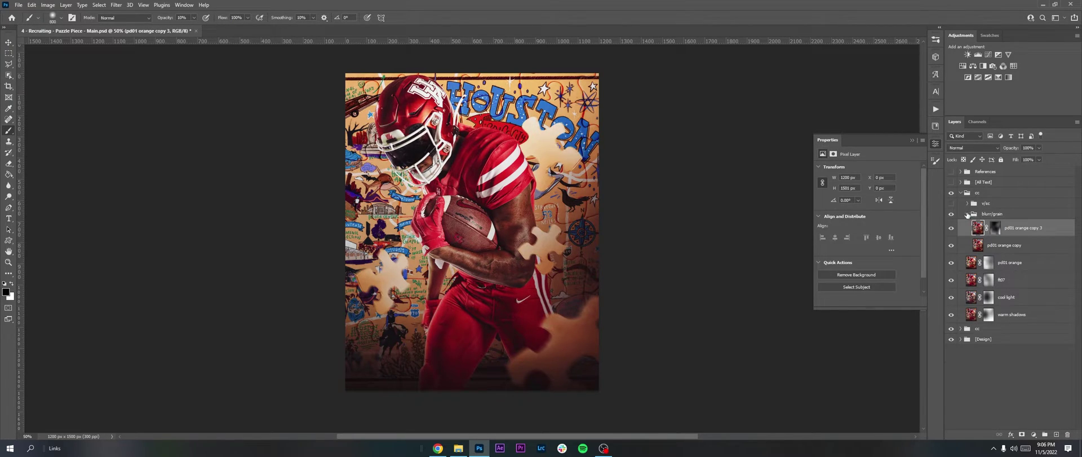
{"action": "left_click", "coordinate": [967, 214]}
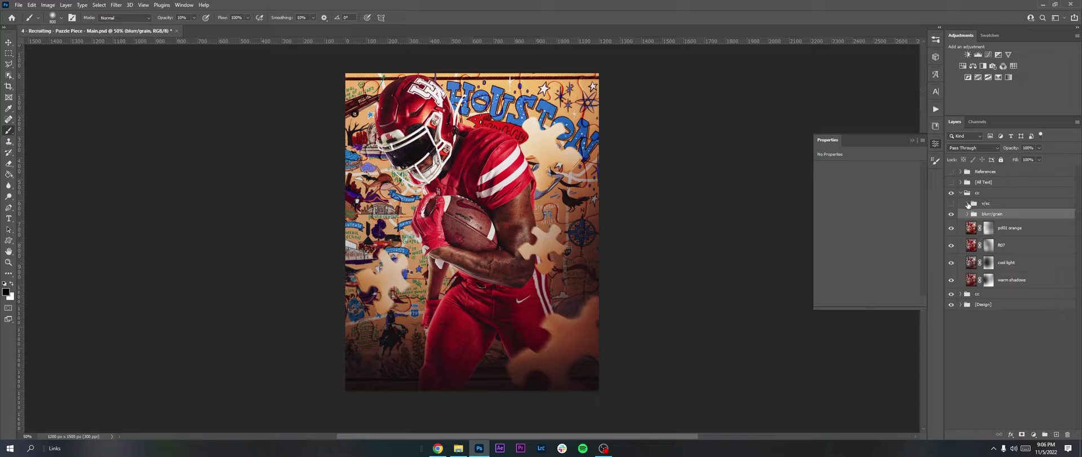
{"action": "left_click", "coordinate": [967, 204]}
{"action": "left_click", "coordinate": [1020, 234]}
{"action": "left_click", "coordinate": [952, 203]}
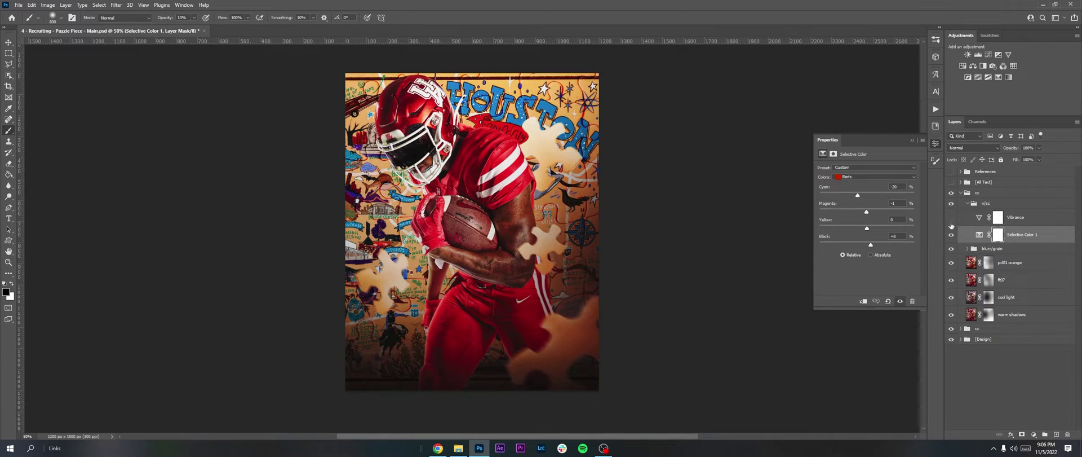
{"action": "left_click", "coordinate": [952, 235]}
{"action": "left_click", "coordinate": [953, 236]}
{"action": "left_click", "coordinate": [1039, 148]}
{"action": "left_click_drag", "start_coordinate": [1039, 157], "coordinate": [1024, 159]}
Turn on Vibrance to inspect it, then hide Vibrance and Selective Color 1
{"action": "left_click", "coordinate": [952, 218]}
{"action": "left_click", "coordinate": [1008, 218]}
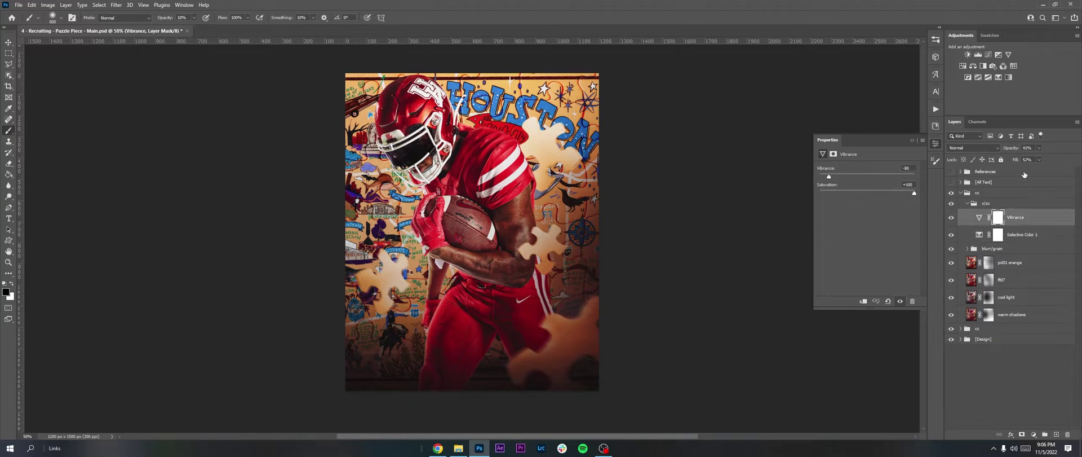
{"action": "left_click", "coordinate": [1014, 234]}
{"action": "left_click", "coordinate": [997, 77]}
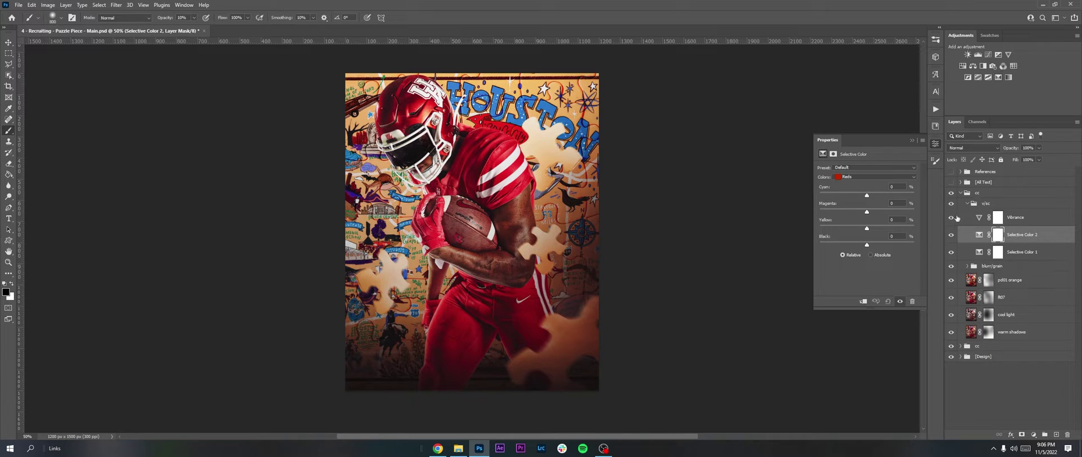
{"action": "left_click", "coordinate": [952, 217]}
Try a second Selective Color (reds cyan -39, yellows cyan +100), then delete it
{"action": "left_click", "coordinate": [951, 251]}
{"action": "left_click", "coordinate": [850, 177]}
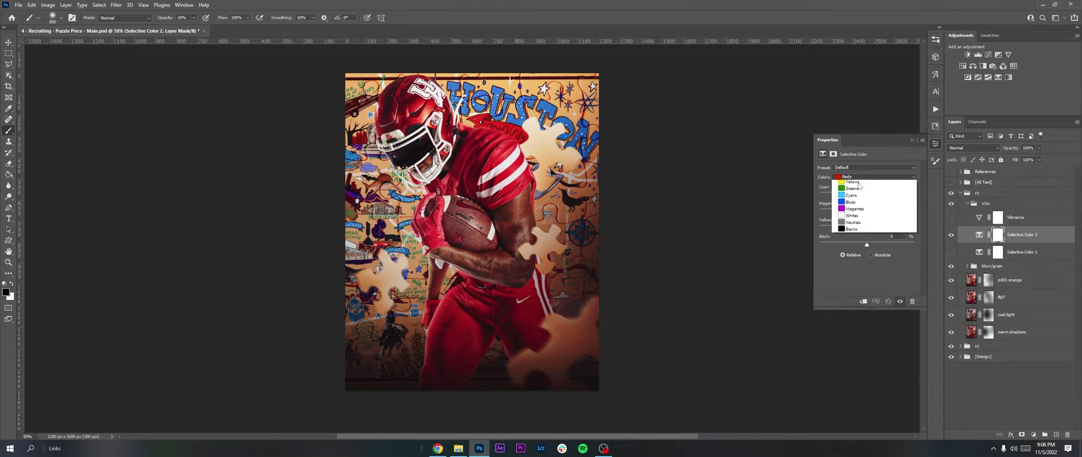
{"action": "left_click", "coordinate": [850, 183]}
{"action": "left_click_drag", "start_coordinate": [867, 194], "coordinate": [917, 195]}
{"action": "left_click", "coordinate": [851, 177]}
{"action": "left_click", "coordinate": [850, 188]}
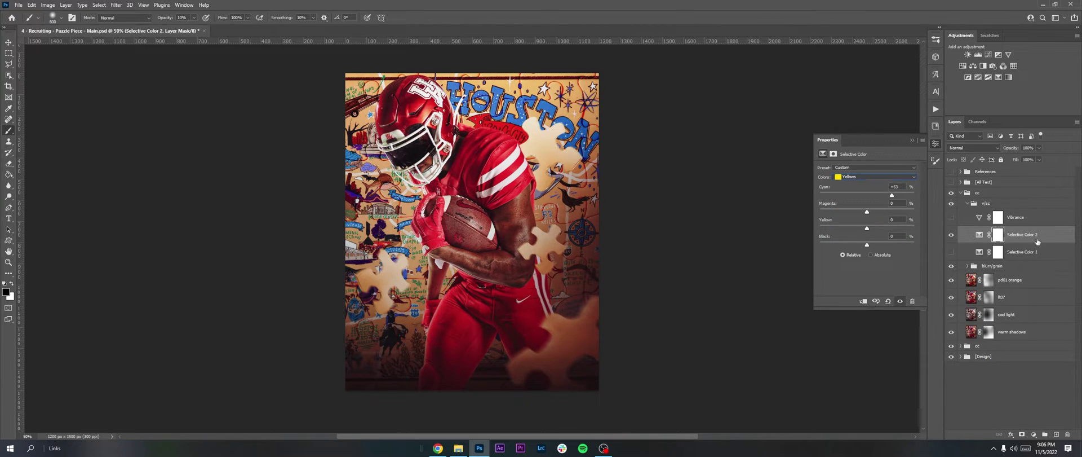
{"action": "left_click", "coordinate": [980, 234]}
{"action": "left_click", "coordinate": [851, 177]}
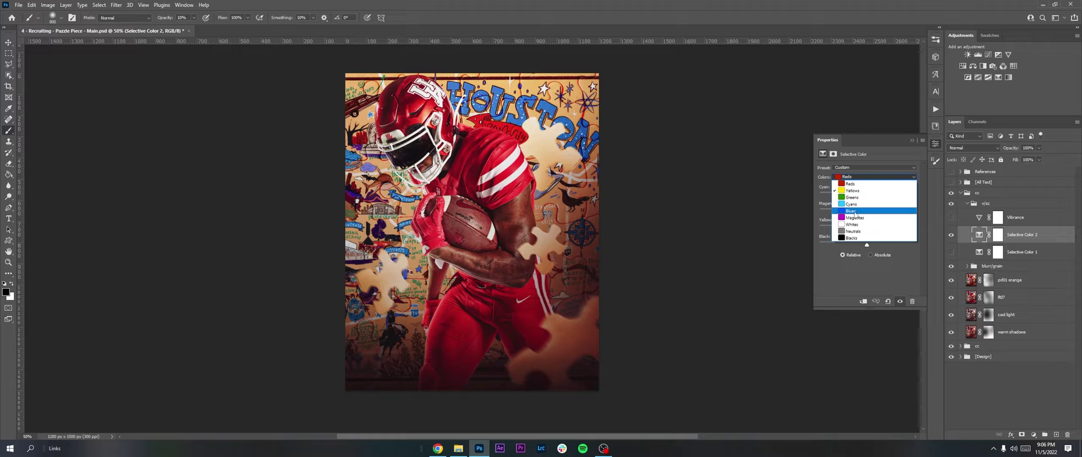
{"action": "left_click", "coordinate": [851, 211]}
{"action": "key", "text": "Delete"}
Show Selective Color 1 and Vibrance again and set vibrance to -87
{"action": "left_click", "coordinate": [951, 234]}
{"action": "left_click", "coordinate": [952, 217]}
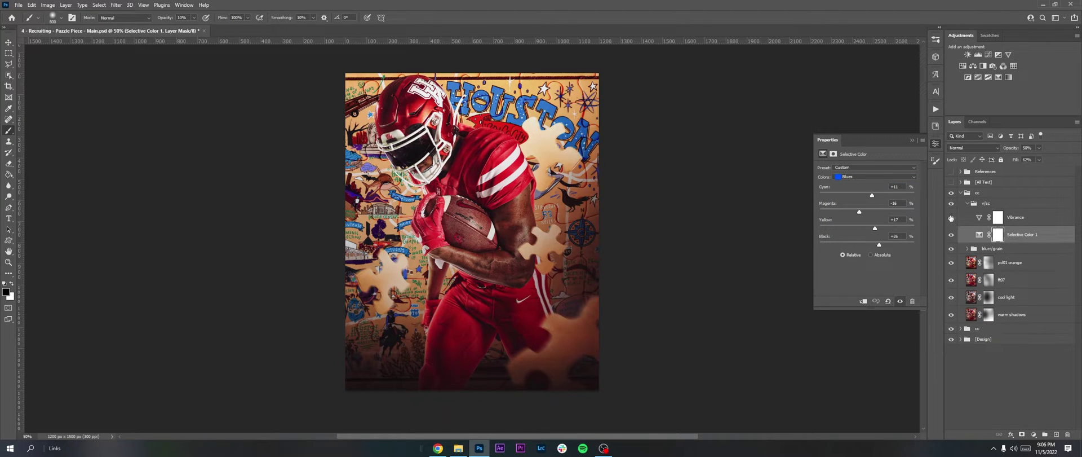
{"action": "left_click", "coordinate": [1013, 218]}
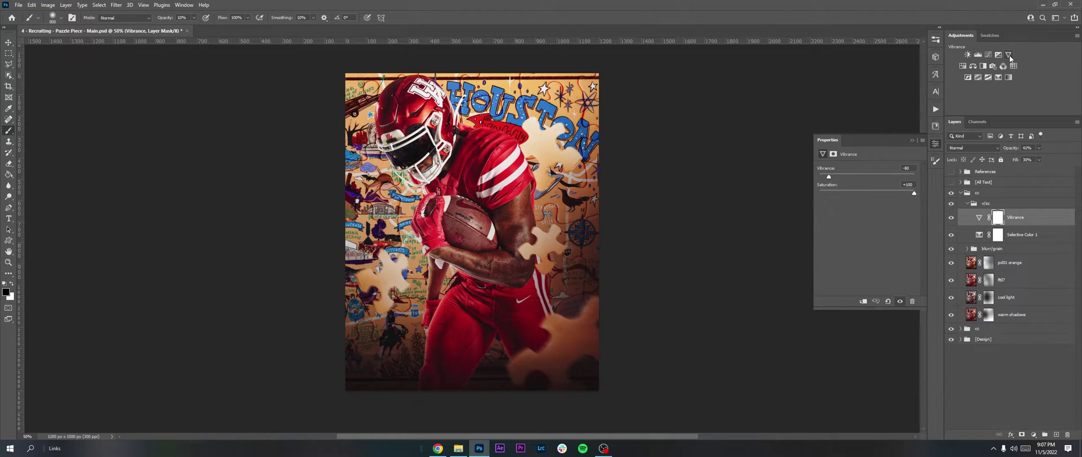
{"action": "left_click_drag", "start_coordinate": [914, 176], "coordinate": [826, 176]}
Collapse and hide both cc groups, then show and expand the [All Text] group
{"action": "left_click", "coordinate": [967, 203]}
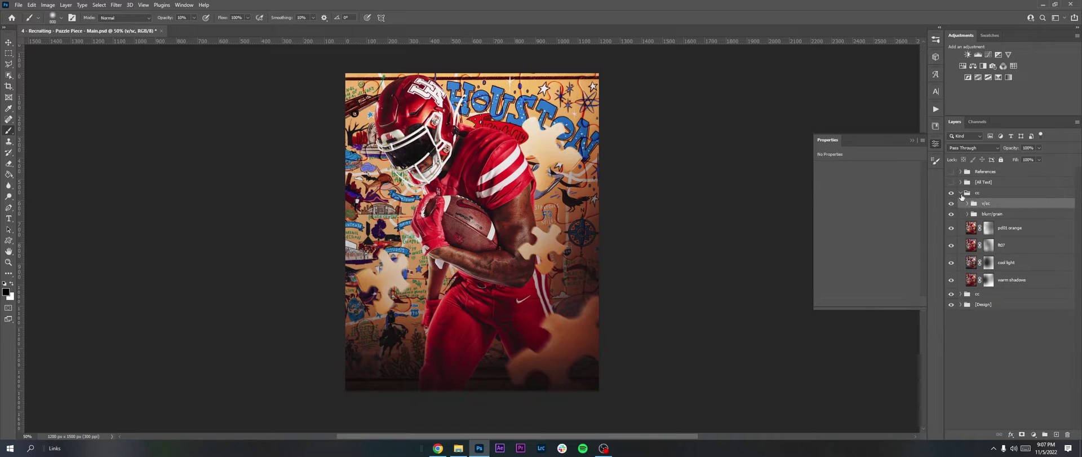
{"action": "left_click", "coordinate": [961, 192]}
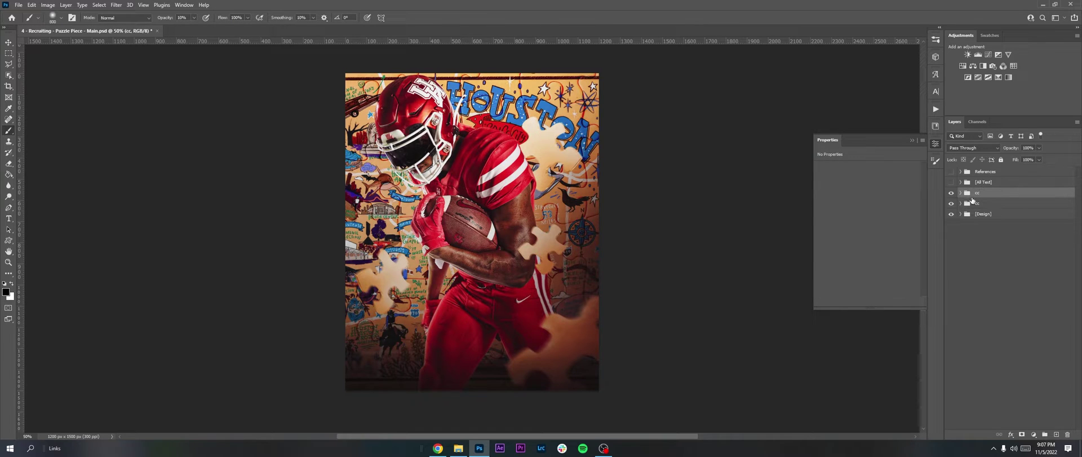
{"action": "left_click", "coordinate": [971, 202]}
{"action": "left_click", "coordinate": [951, 194]}
{"action": "left_click", "coordinate": [951, 203]}
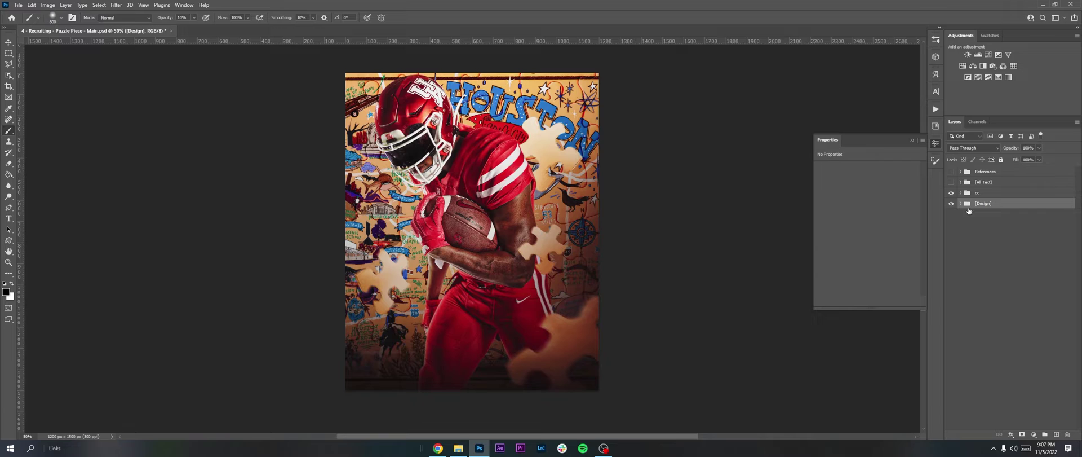
{"action": "left_click", "coordinate": [952, 182]}
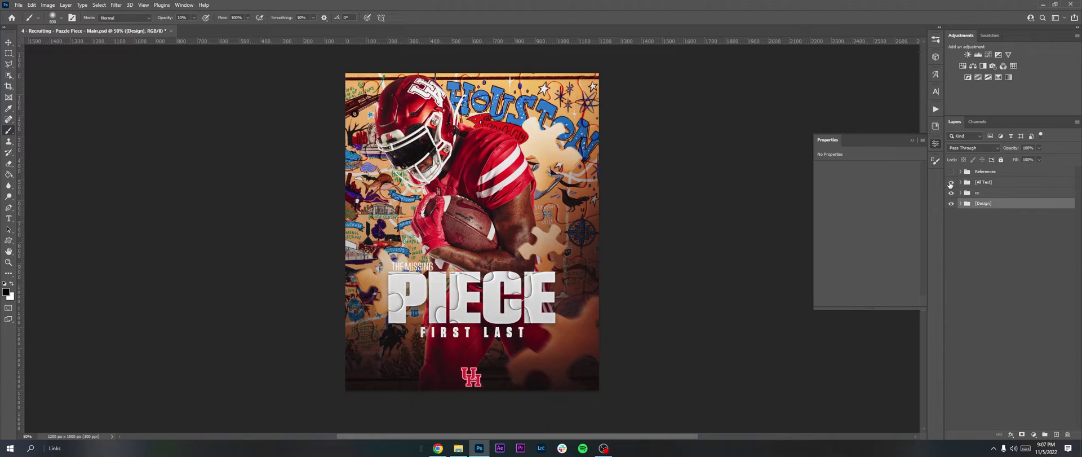
{"action": "left_click", "coordinate": [961, 182]}
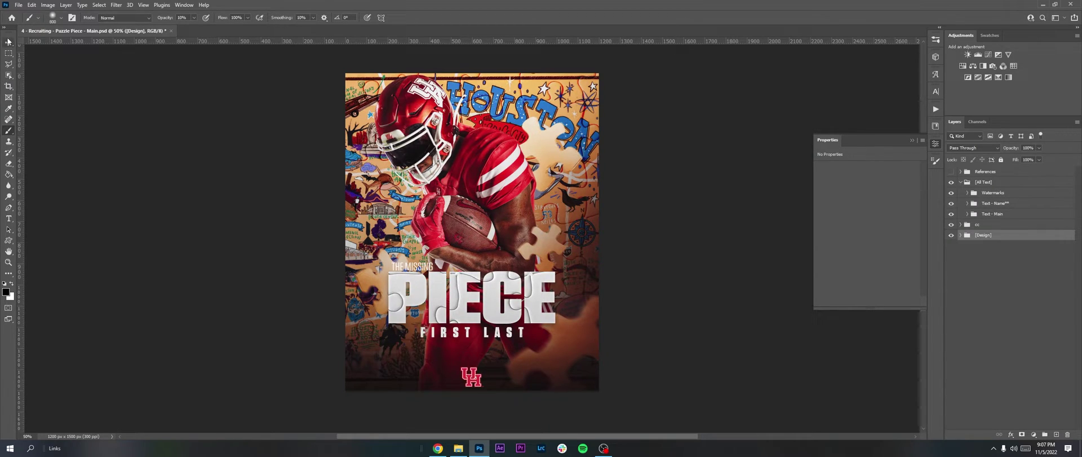
Drag Puzzle Texture copy from [Design] > Background into the Text - Main group
{"action": "left_click", "coordinate": [9, 42]}
{"action": "left_click", "coordinate": [967, 214]}
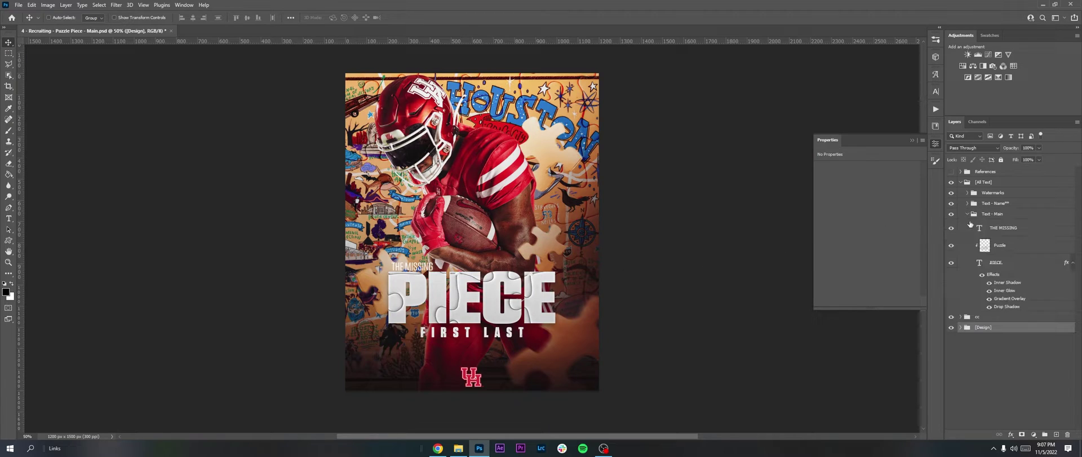
{"action": "left_click", "coordinate": [961, 327]}
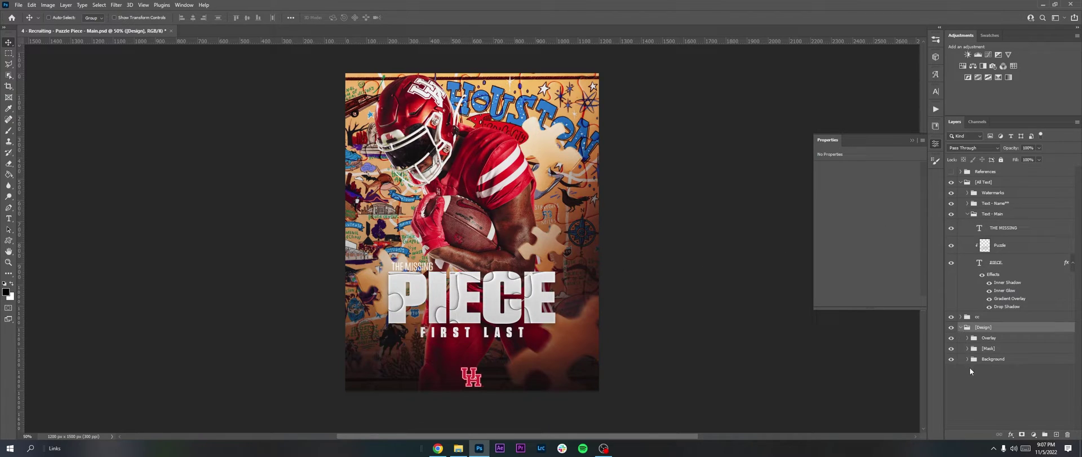
{"action": "left_click", "coordinate": [967, 359]}
{"action": "left_click", "coordinate": [997, 390]}
{"action": "left_click_drag", "start_coordinate": [997, 390], "coordinate": [1002, 266]}
Clip the Puzzle Texture copy layer onto the PIECE title layer
{"action": "right_click", "coordinate": [1006, 246]}
{"action": "left_click", "coordinate": [981, 261]}
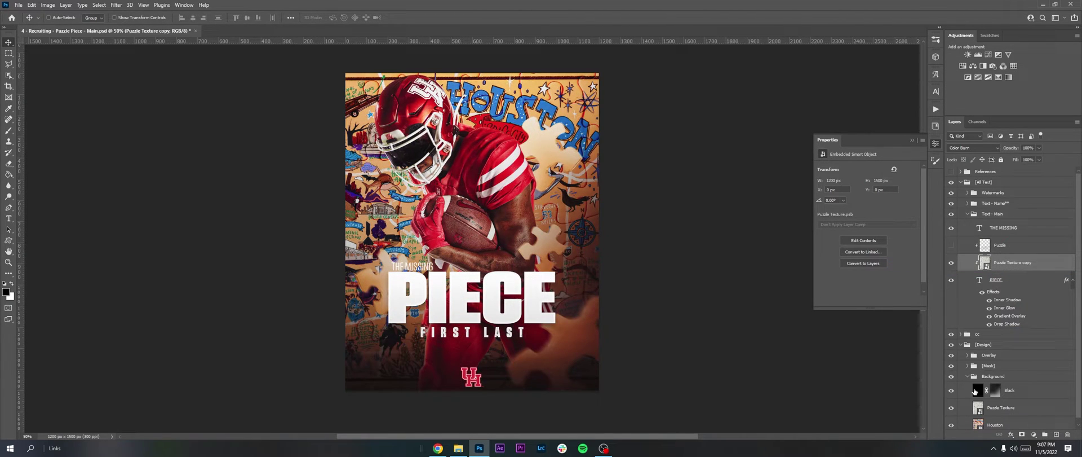
{"action": "left_click", "coordinate": [967, 377]}
{"action": "left_click", "coordinate": [961, 344]}
{"action": "left_click", "coordinate": [1013, 243]}
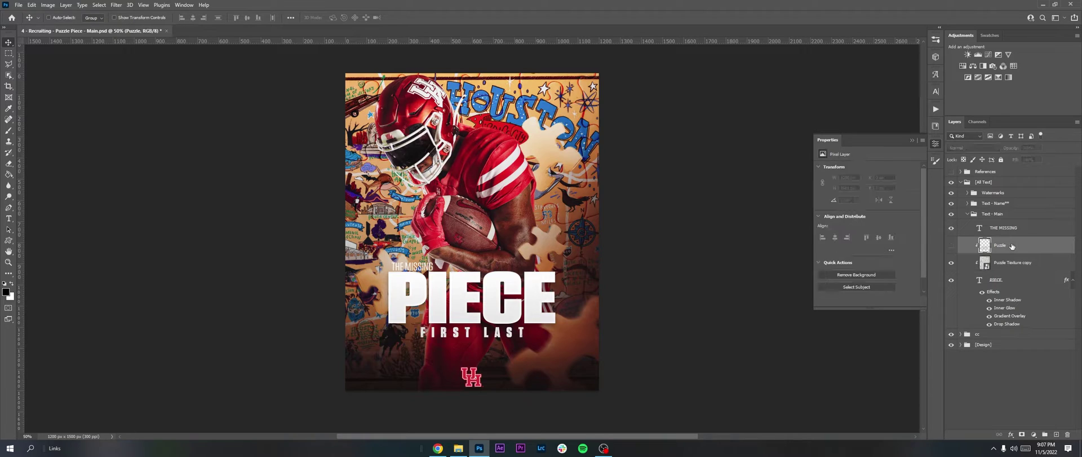
{"action": "left_click", "coordinate": [1009, 265]}
Set the texture to Normal blend mode at 29% fill and compare it on and off
{"action": "left_click", "coordinate": [969, 148]}
{"action": "left_click", "coordinate": [959, 155]}
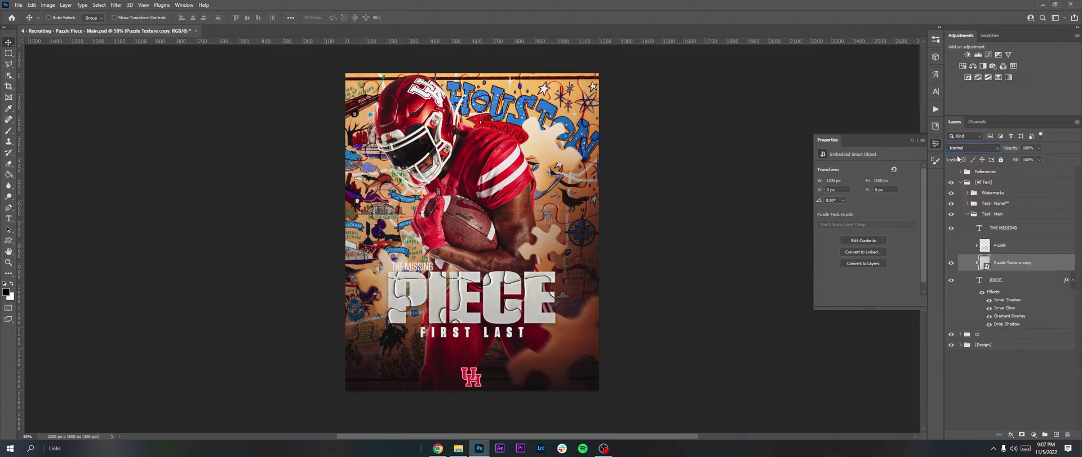
{"action": "left_click_drag", "start_coordinate": [1022, 167], "coordinate": [1012, 169]}
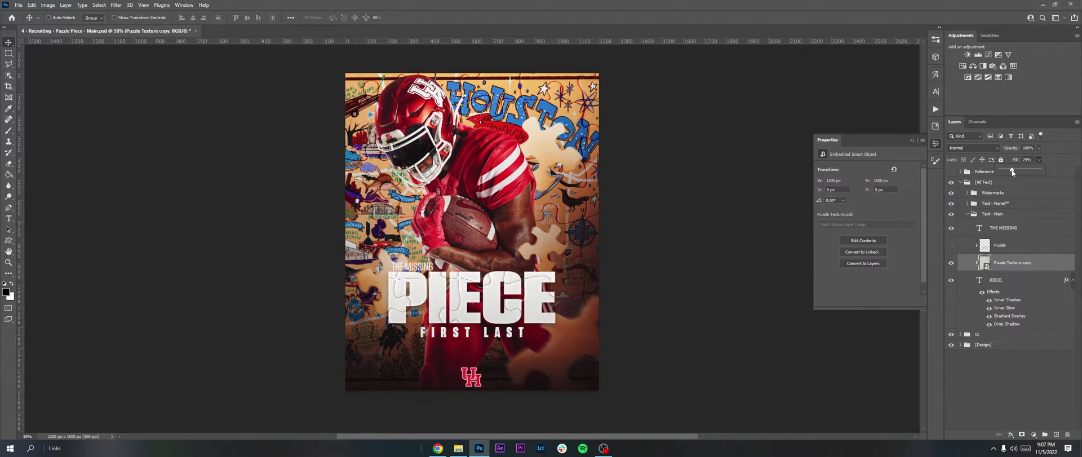
{"action": "left_click", "coordinate": [951, 263]}
{"action": "left_click", "coordinate": [952, 262]}
{"action": "left_click", "coordinate": [951, 263]}
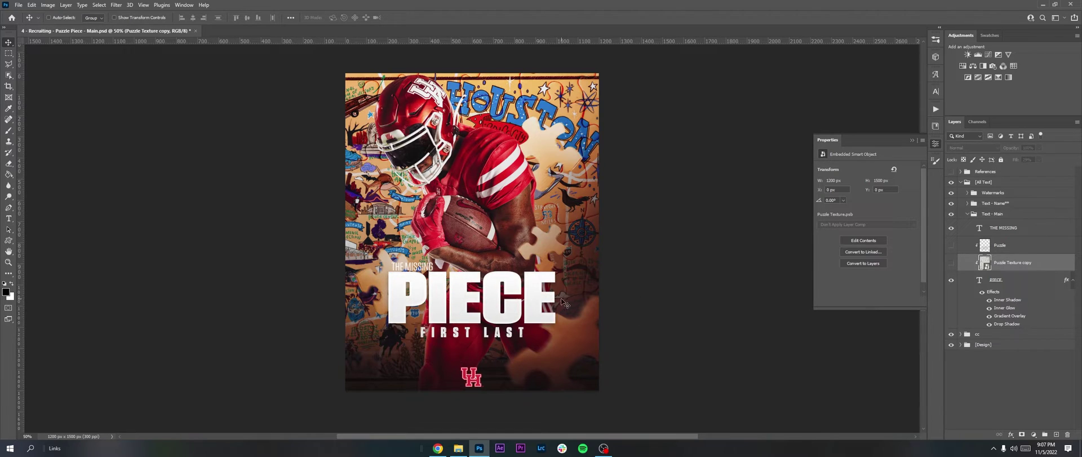
{"action": "left_click", "coordinate": [950, 262]}
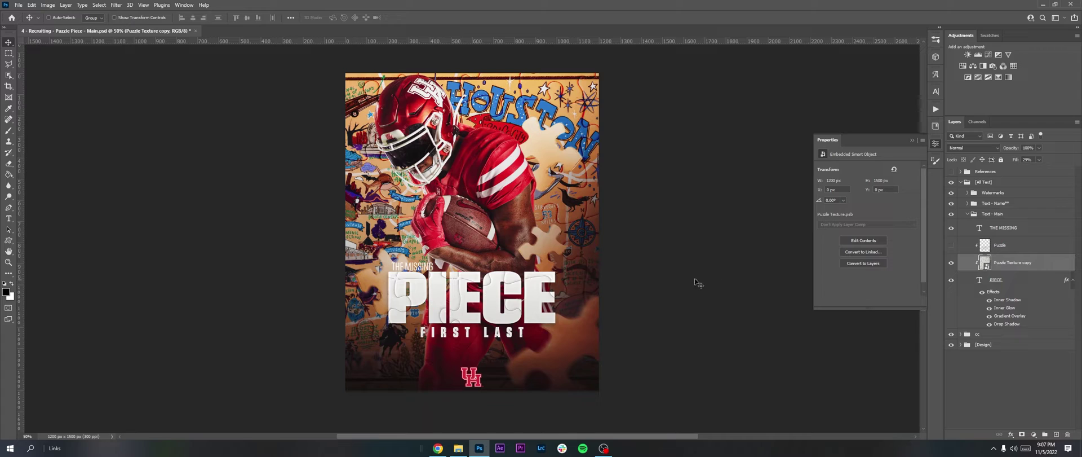
{"action": "right_click", "coordinate": [1013, 273]}
{"action": "left_click", "coordinate": [1013, 290]}
Release and re-create the Puzzle Texture copy clipping mask so it stays on PIECE
{"action": "right_click", "coordinate": [1013, 264]}
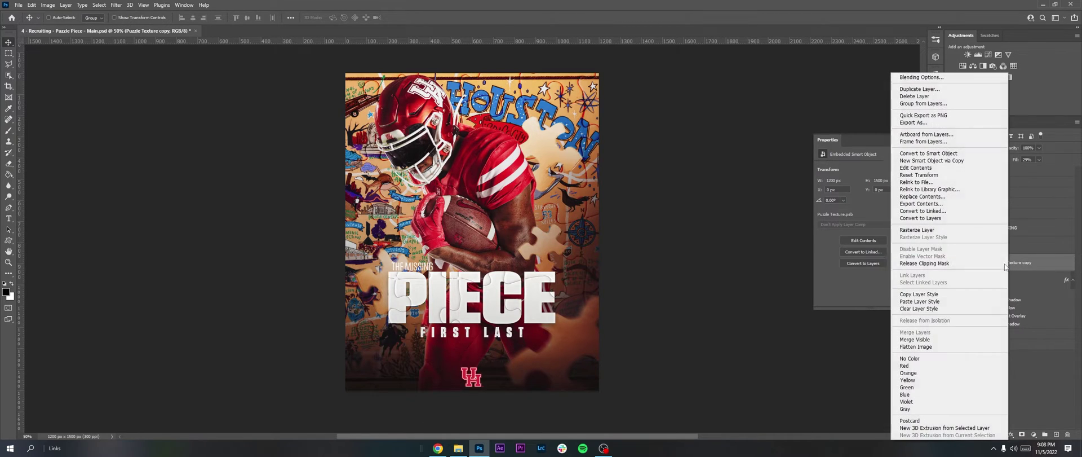
{"action": "left_click", "coordinate": [950, 263]}
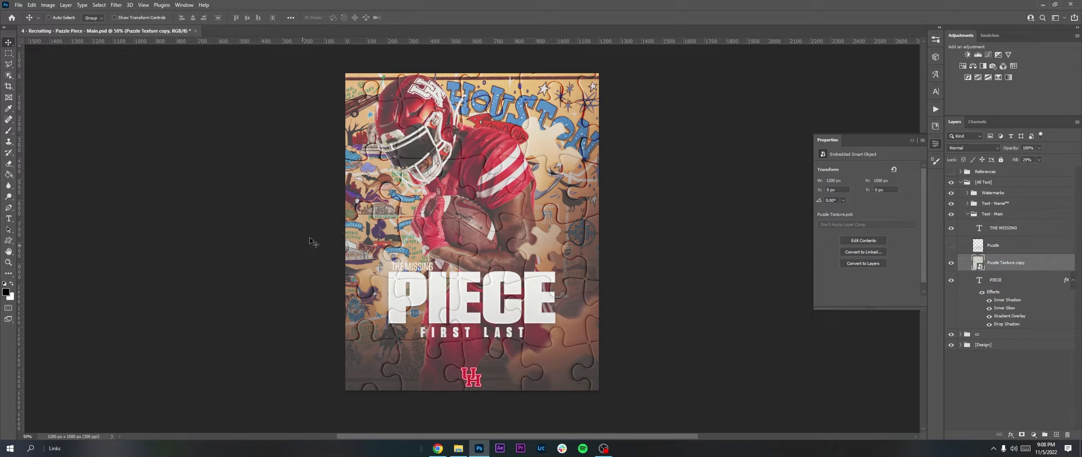
{"action": "right_click", "coordinate": [993, 265]}
{"action": "left_click", "coordinate": [936, 263]}
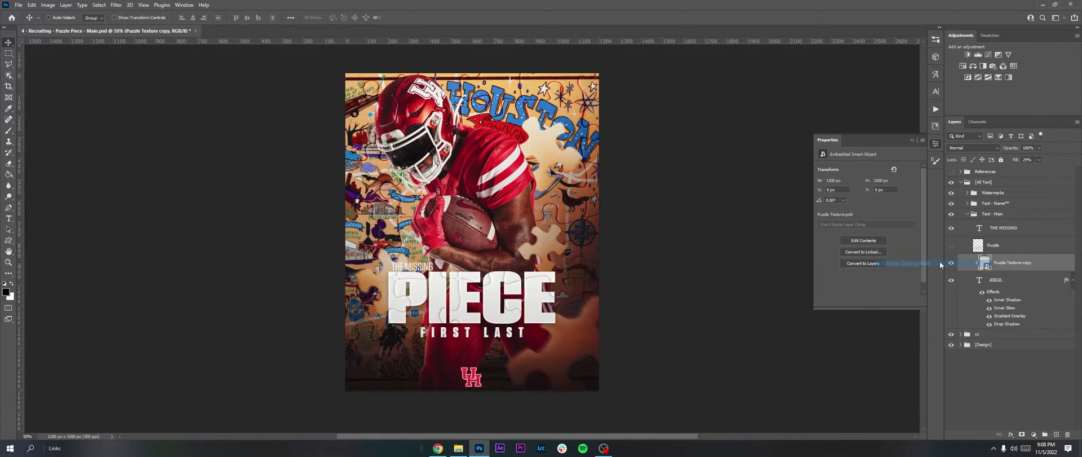
{"action": "left_click", "coordinate": [993, 227]}
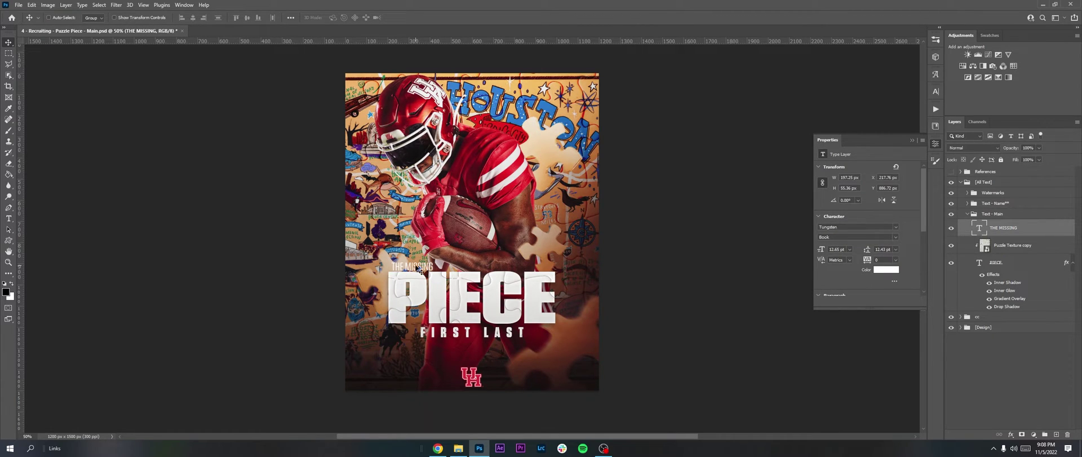
Lower the FIRST LAST name's Puzzle Texture fill to about 78%, then collapse the text groups
{"action": "left_click", "coordinate": [970, 214]}
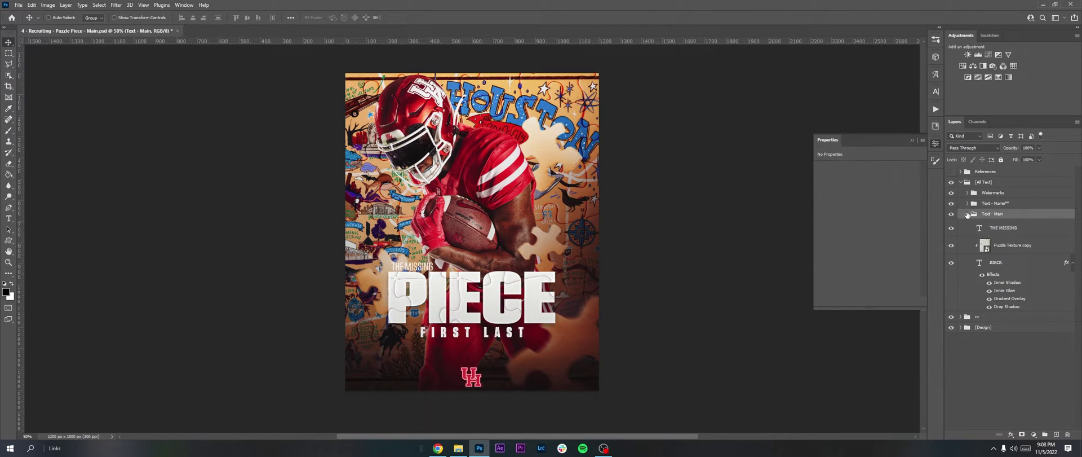
{"action": "left_click", "coordinate": [967, 203]}
{"action": "left_click", "coordinate": [975, 222]}
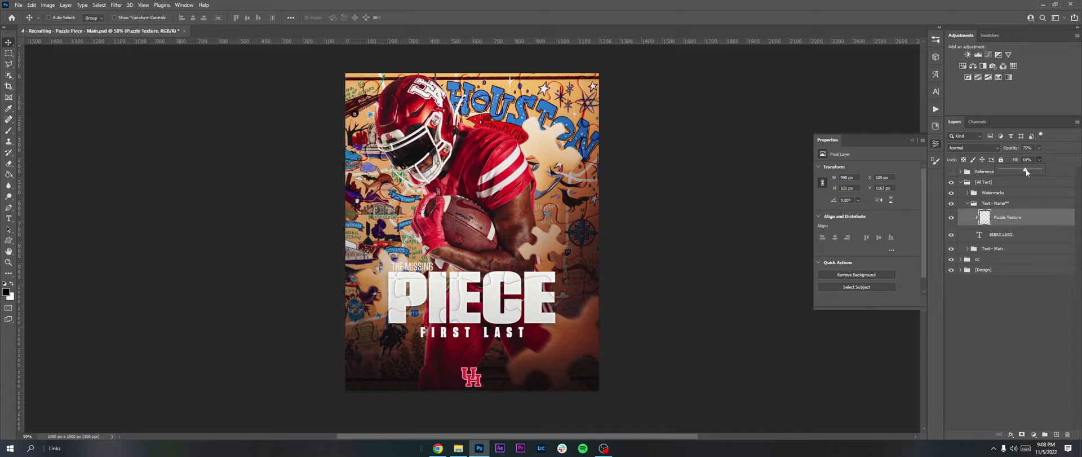
{"action": "left_click", "coordinate": [1031, 169]}
{"action": "left_click", "coordinate": [968, 202]}
{"action": "left_click", "coordinate": [960, 182]}
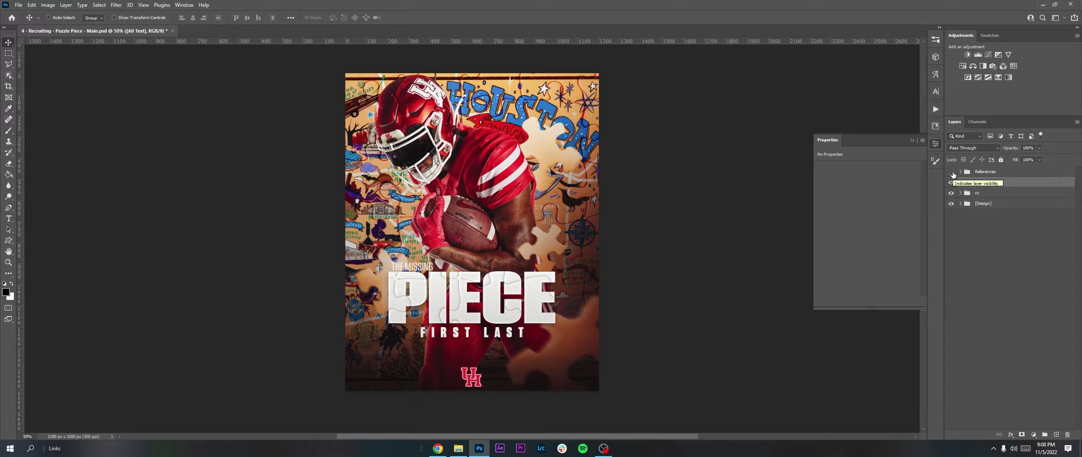
Show the References group and step through reference posters 1, 2 and 3, ending on 'Who's Next?'
{"action": "left_click", "coordinate": [952, 172]}
{"action": "left_click", "coordinate": [961, 171]}
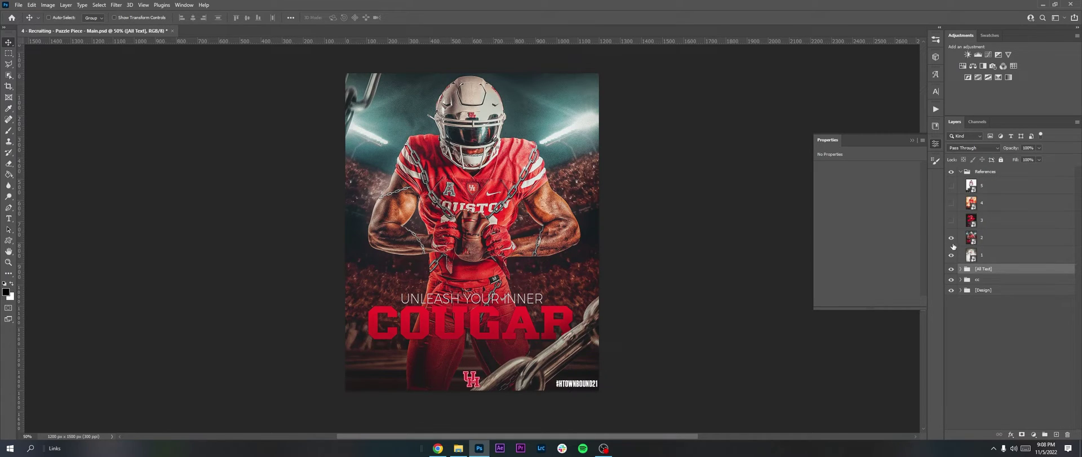
{"action": "left_click", "coordinate": [953, 238]}
{"action": "left_click", "coordinate": [953, 255]}
{"action": "left_click", "coordinate": [952, 255]}
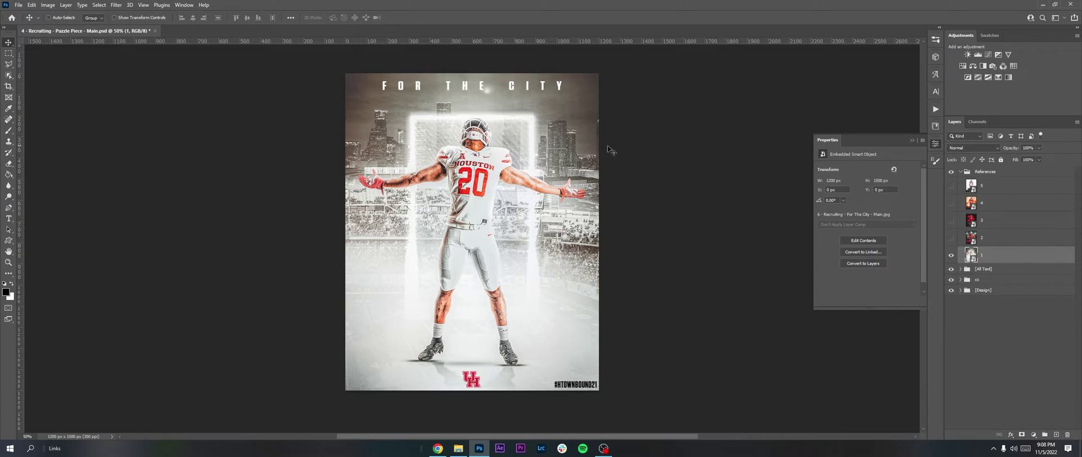
{"action": "left_click", "coordinate": [951, 238]}
{"action": "left_click", "coordinate": [997, 239]}
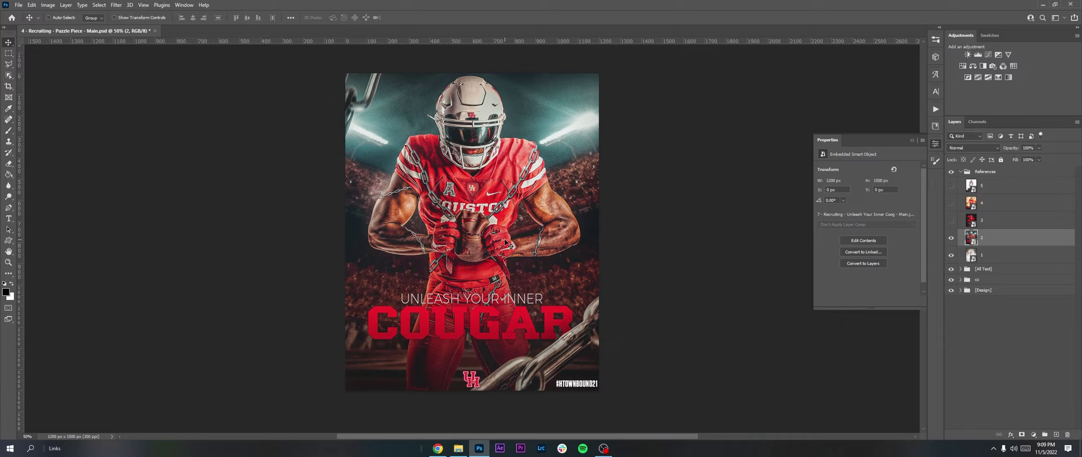
{"action": "left_click", "coordinate": [953, 224]}
{"action": "left_click", "coordinate": [970, 224]}
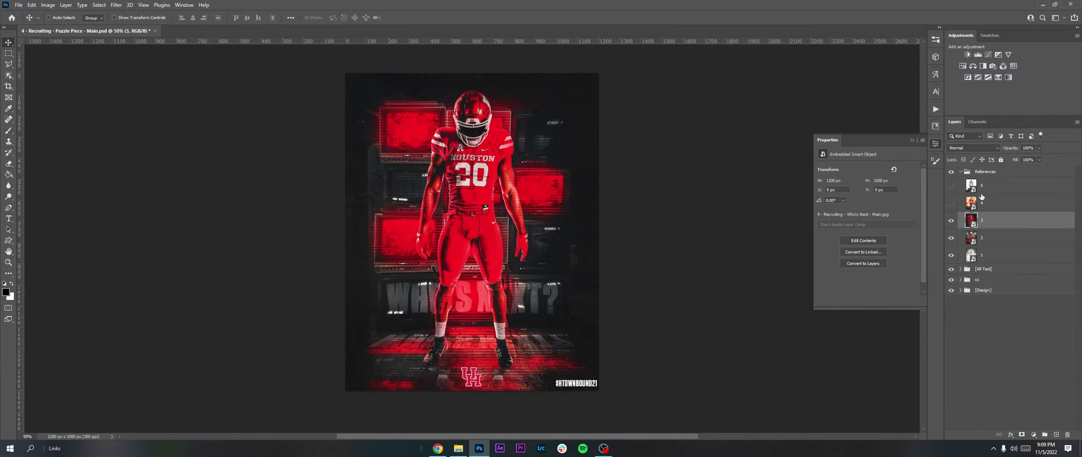
Show reference layers 4 and 5, ending on the white number 20 player, then collapse the References group
{"action": "left_click", "coordinate": [951, 202]}
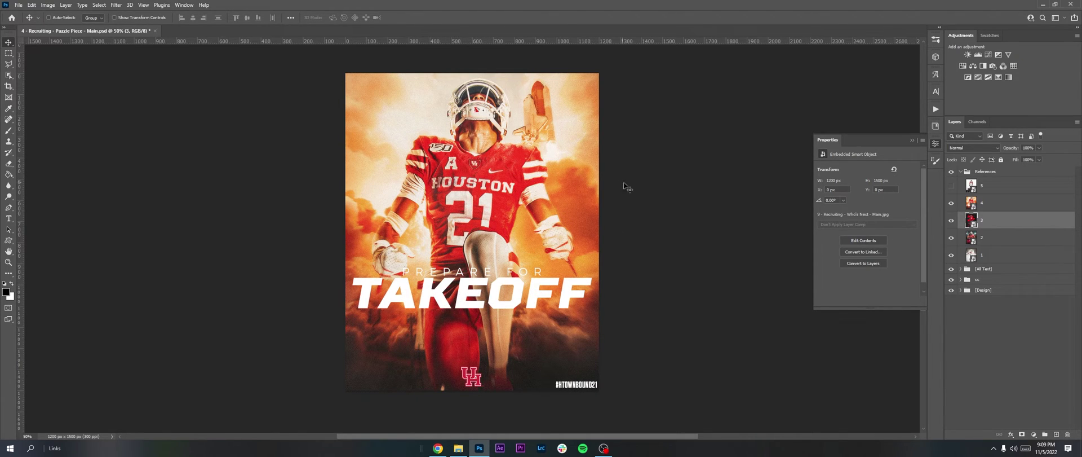
{"action": "left_click", "coordinate": [952, 185]}
{"action": "left_click", "coordinate": [986, 187]}
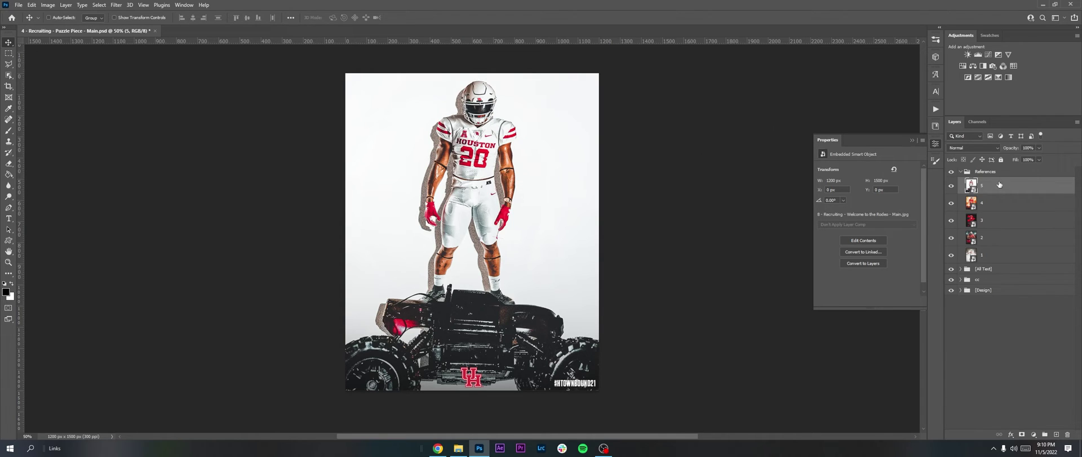
{"action": "left_click", "coordinate": [960, 172]}
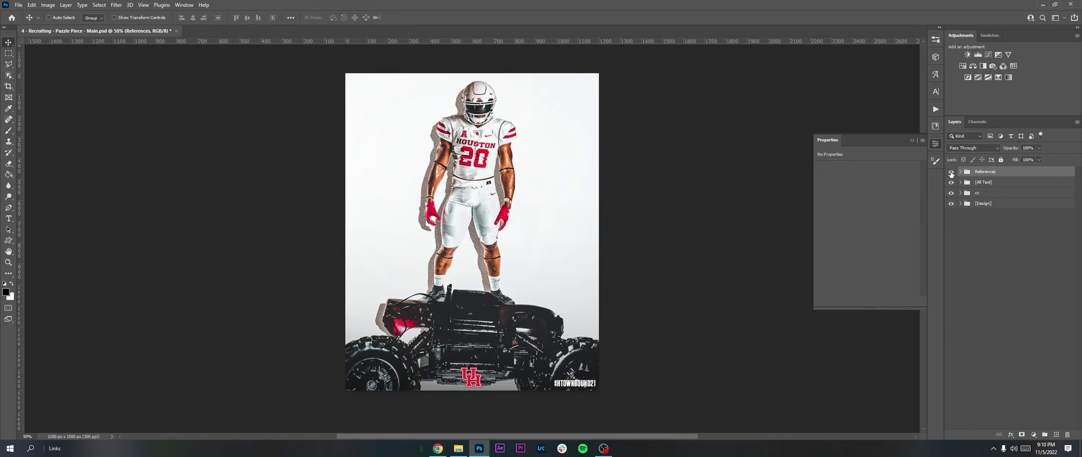
Turn off visibility of the whole References group
{"action": "left_click", "coordinate": [952, 172]}
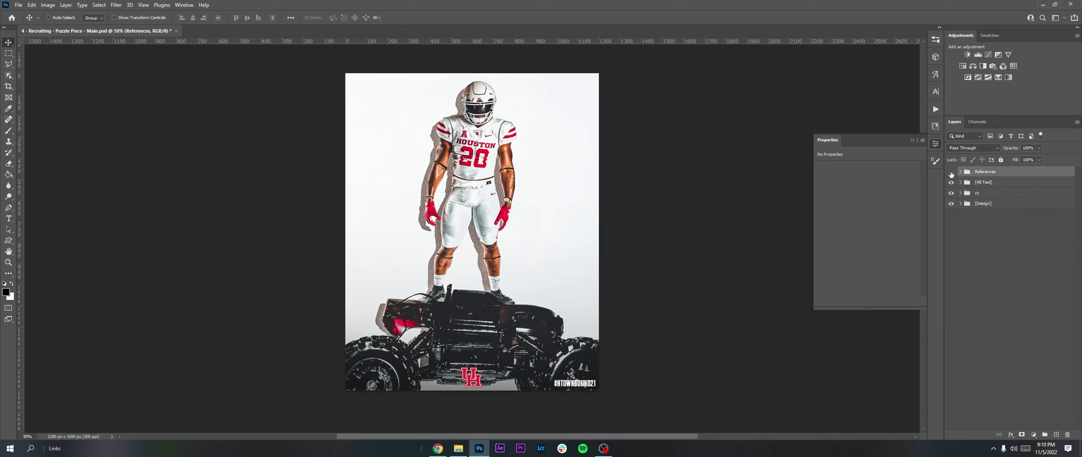